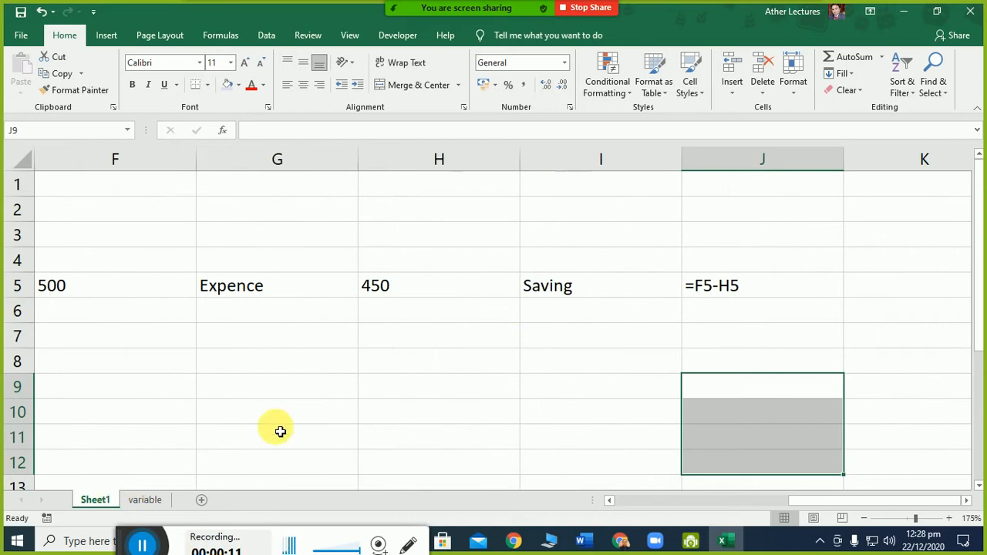
# Step: Show values instead of formulas on Sheet1 and inspect the Income, Expence and Saving entries in row 5
pyautogui.moveTo(462, 360); pyautogui.dragTo(34, 339)
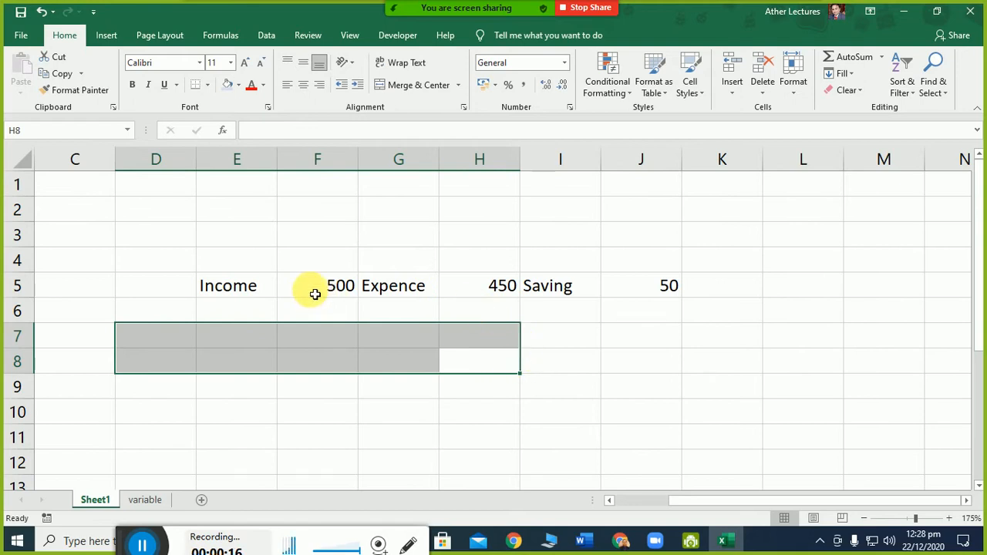
pyautogui.click(259, 286)
pyautogui.click(326, 294)
pyautogui.click(471, 288)
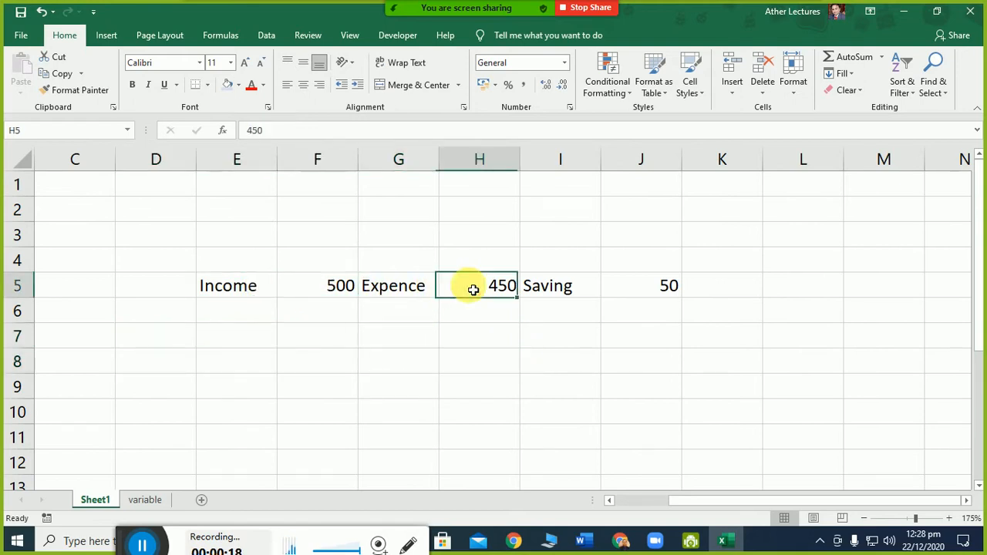
pyautogui.click(555, 287)
pyautogui.click(614, 288)
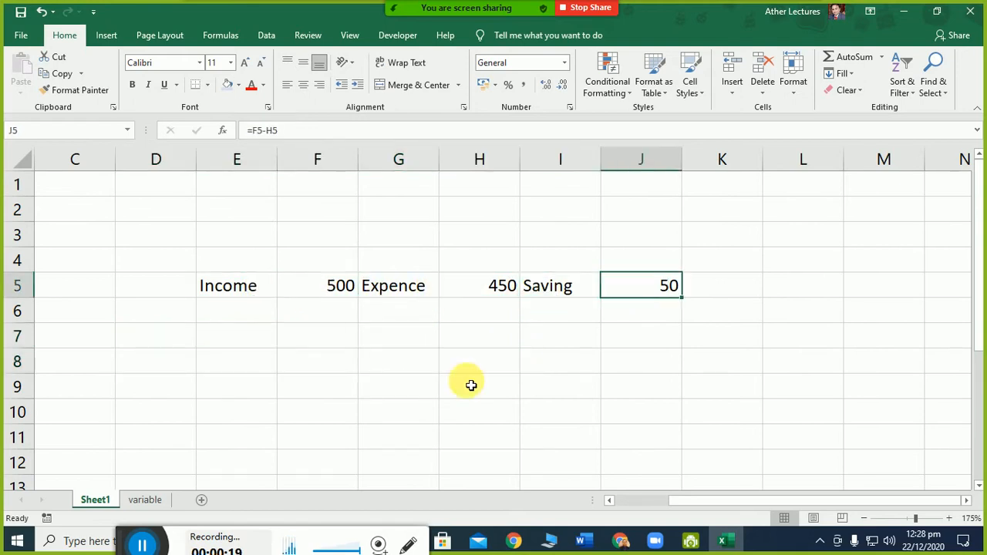
pyautogui.click(324, 367)
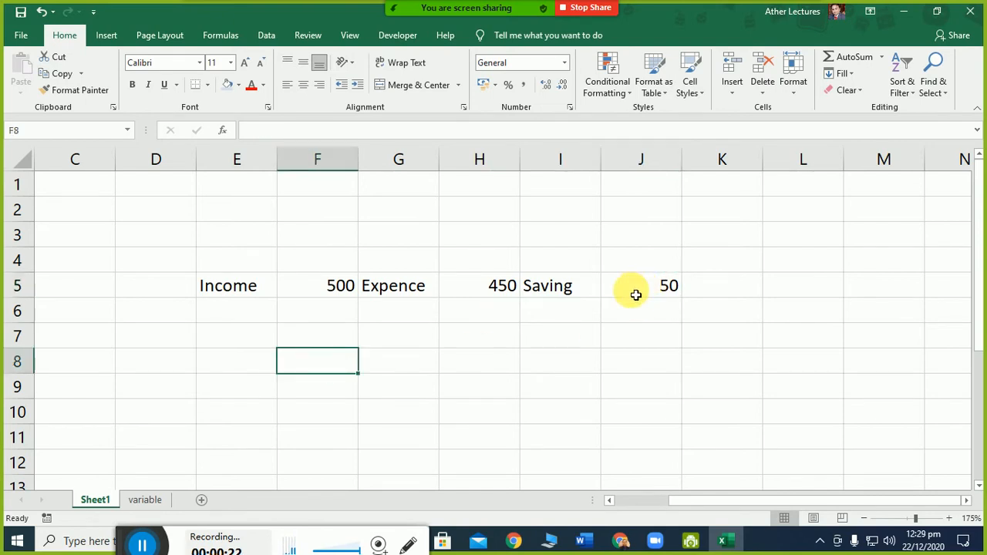
# Step: Enter the label "Total Saving" in E8 and widen column E to fit it
pyautogui.click(262, 369)
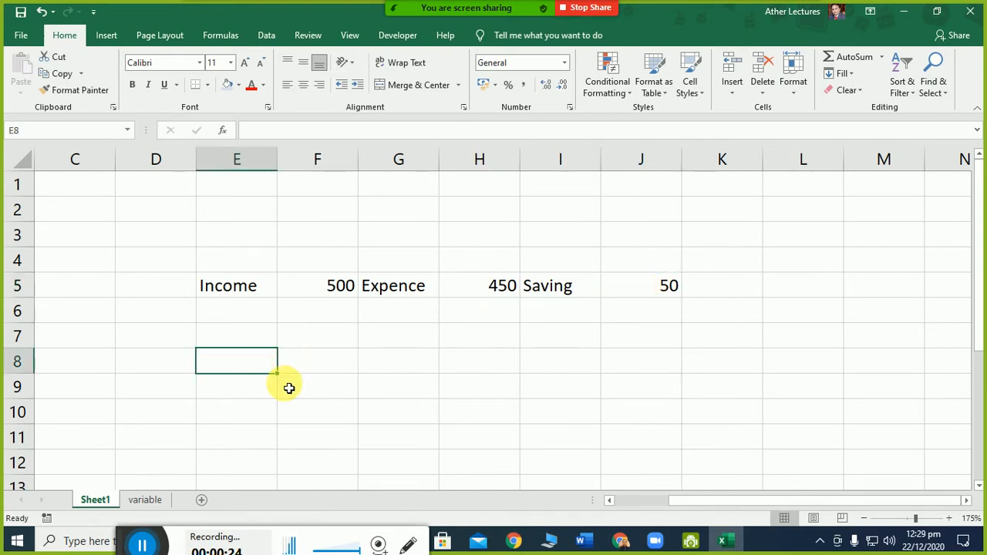
pyautogui.write('Total')
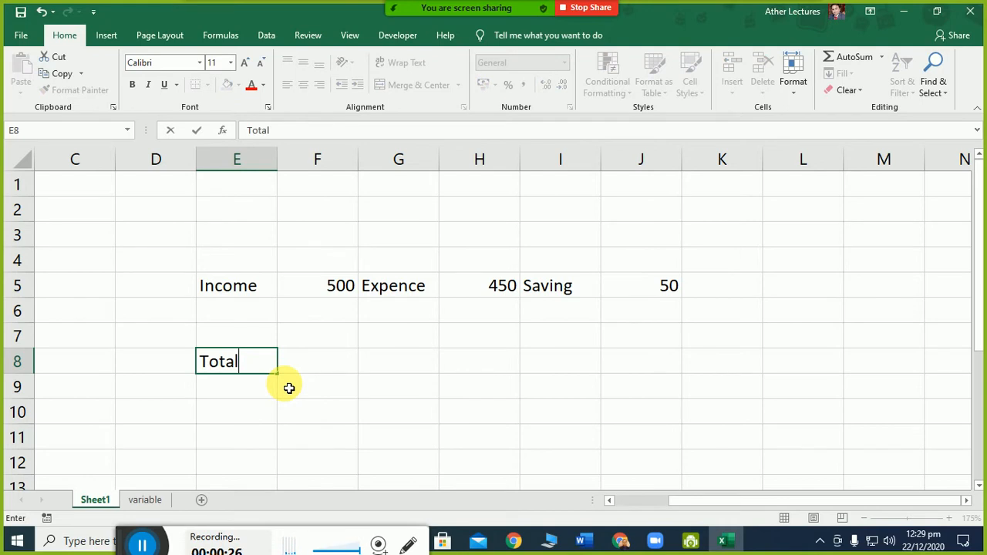
pyautogui.write(' Saving')
pyautogui.press('Return')
pyautogui.press('Up')
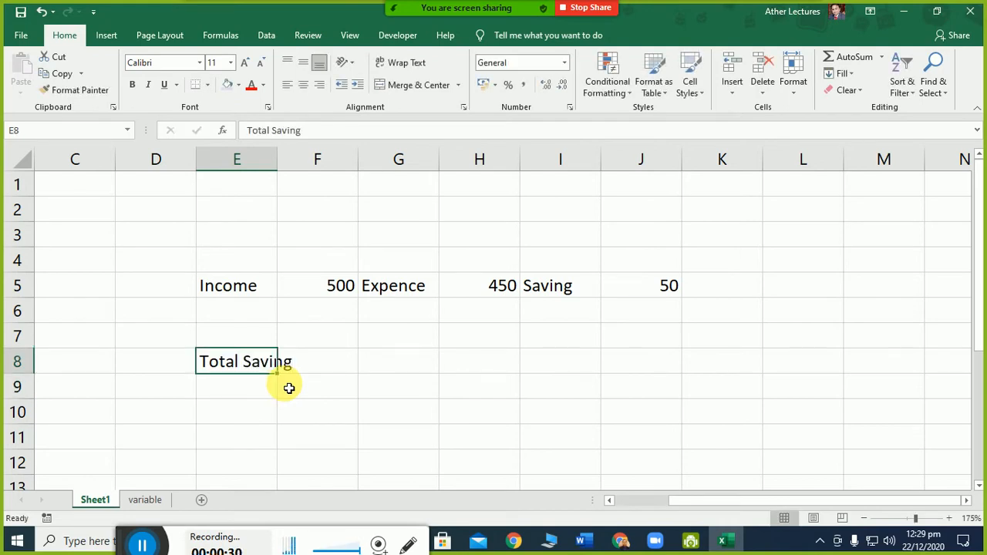
pyautogui.moveTo(277, 159); pyautogui.dragTo(300, 159)
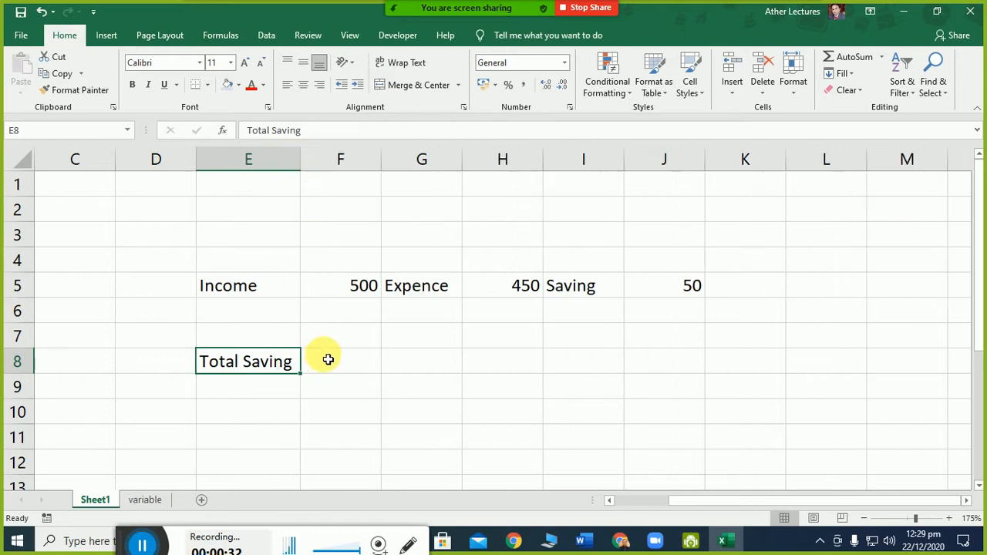
# Step: Enter the formula =J5 in F8 so Total Saving refers to the Saving amount
pyautogui.click(339, 370)
pyautogui.write('=')
pyautogui.press('Up')
pyautogui.press('Right')
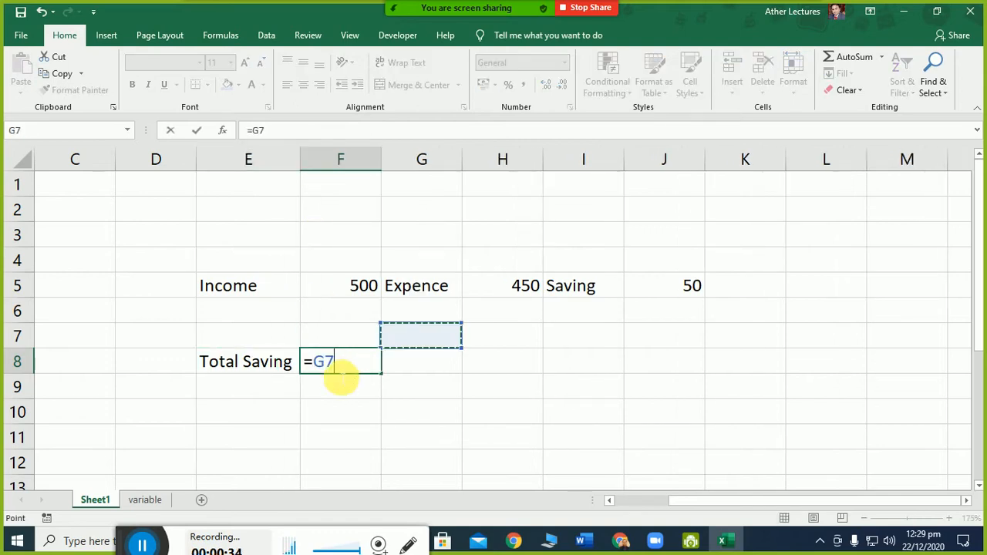
pyautogui.press('Right')
pyautogui.press('Right')
pyautogui.press('Right')
pyautogui.press('Up')
pyautogui.press('Up')
pyautogui.press('Return')
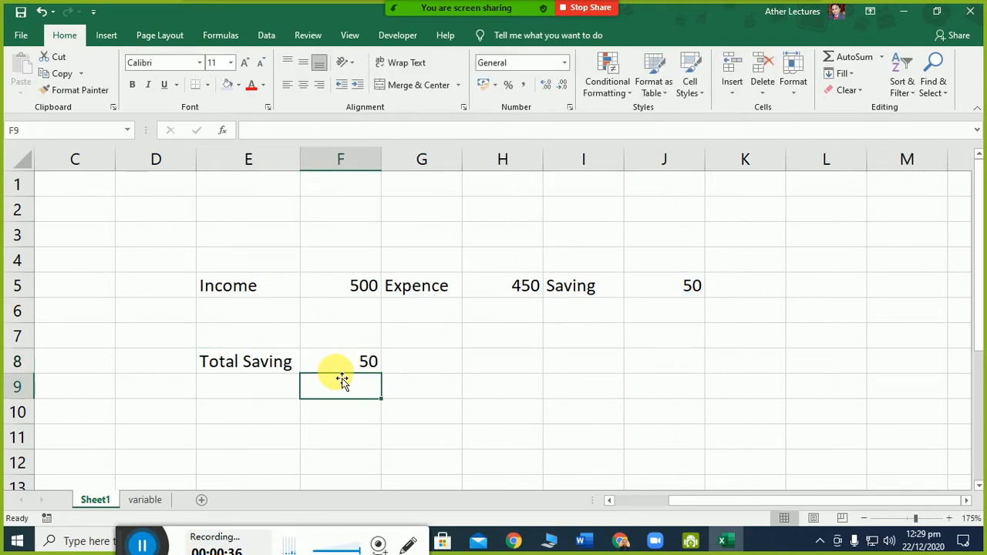
# Step: Enter the label "Total Expence" in E9 below Total Saving
pyautogui.press('Left')
pyautogui.write('Tot')
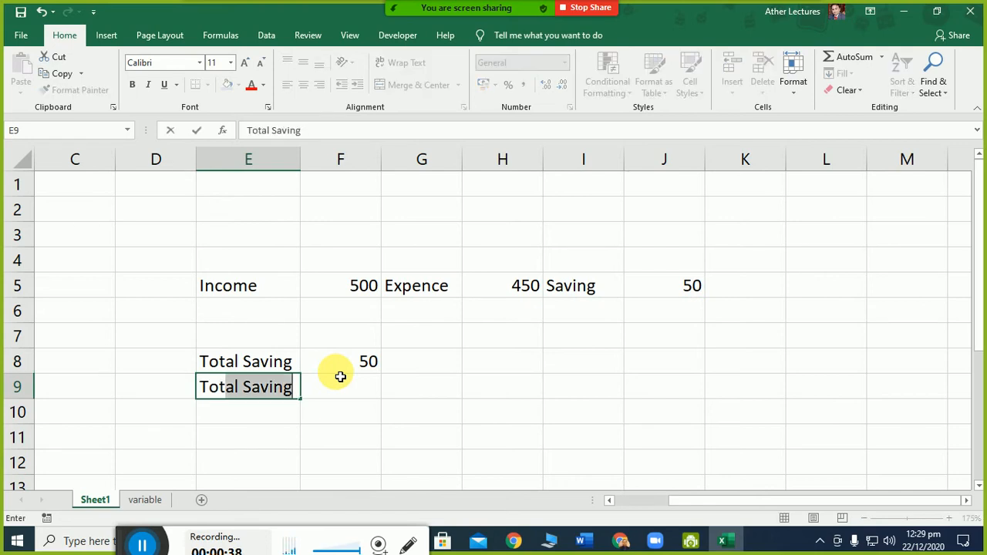
pyautogui.write('al Expence')
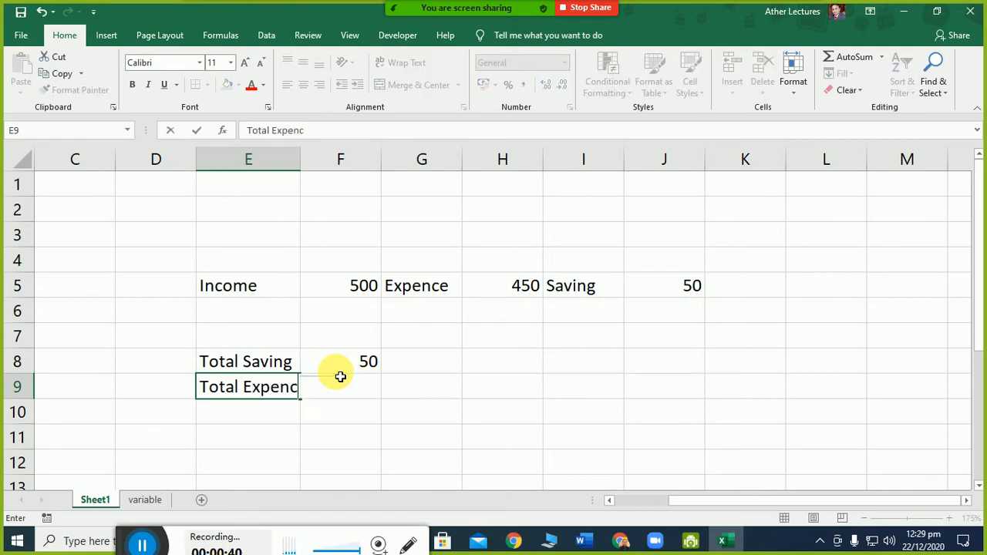
pyautogui.press('Return')
# Step: Enter the formula =H5 in F9 so Total Expence refers to the Expence amount
pyautogui.press('Right')
pyautogui.press('Up')
pyautogui.write('=')
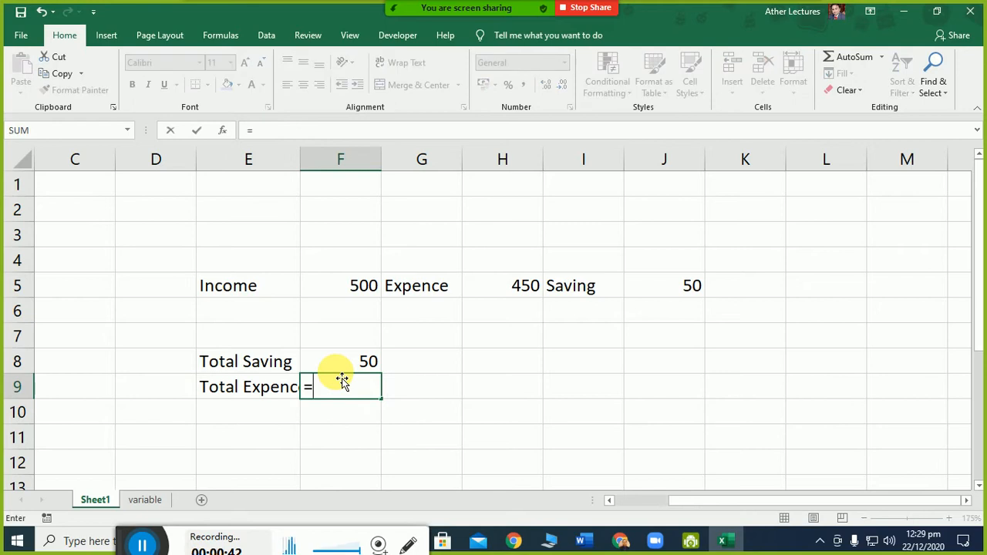
pyautogui.press('Up')
pyautogui.press('Up')
pyautogui.press('Up')
pyautogui.press('Right')
pyautogui.press('Up')
pyautogui.press('Right')
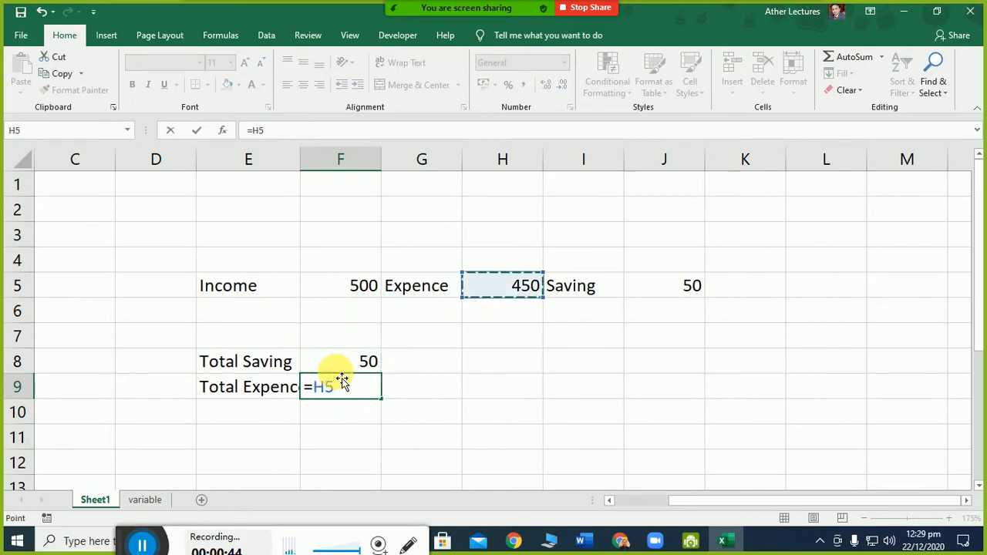
pyautogui.press('Return')
# Step: Enter the label "Net" in E10 and select the empty cell F10 beside it
pyautogui.press('Left')
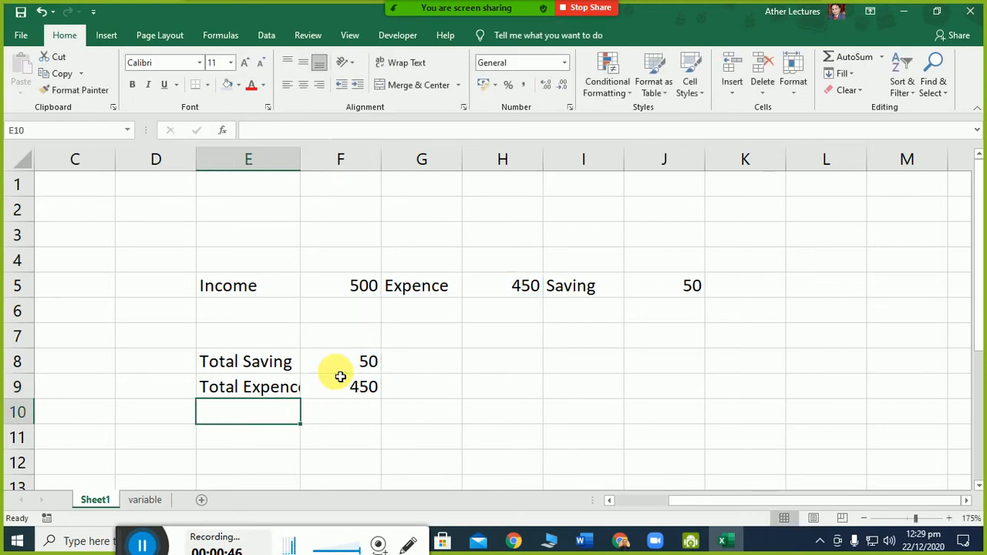
pyautogui.write('Met')
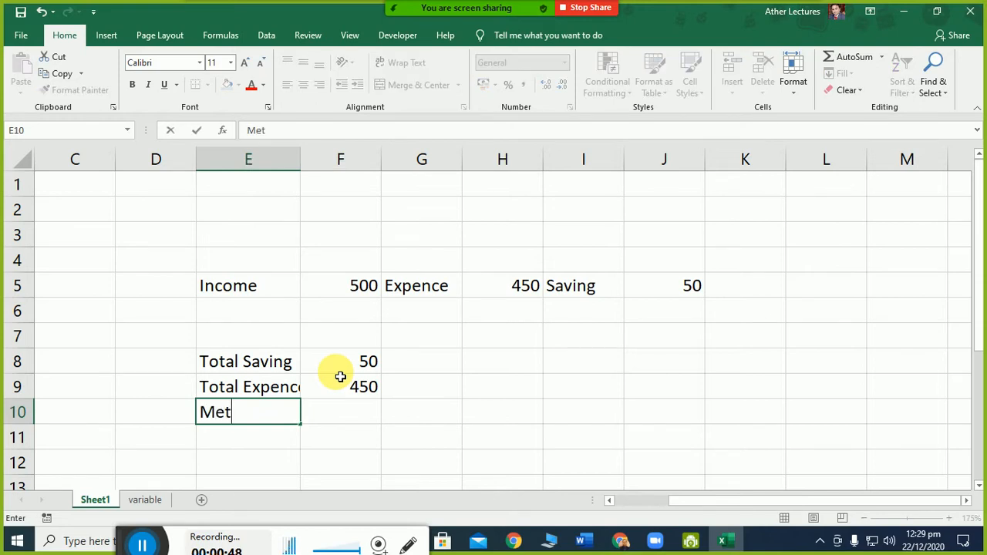
pyautogui.press('BackSpace')
pyautogui.press('BackSpace')
pyautogui.press('BackSpace')
pyautogui.write('Net')
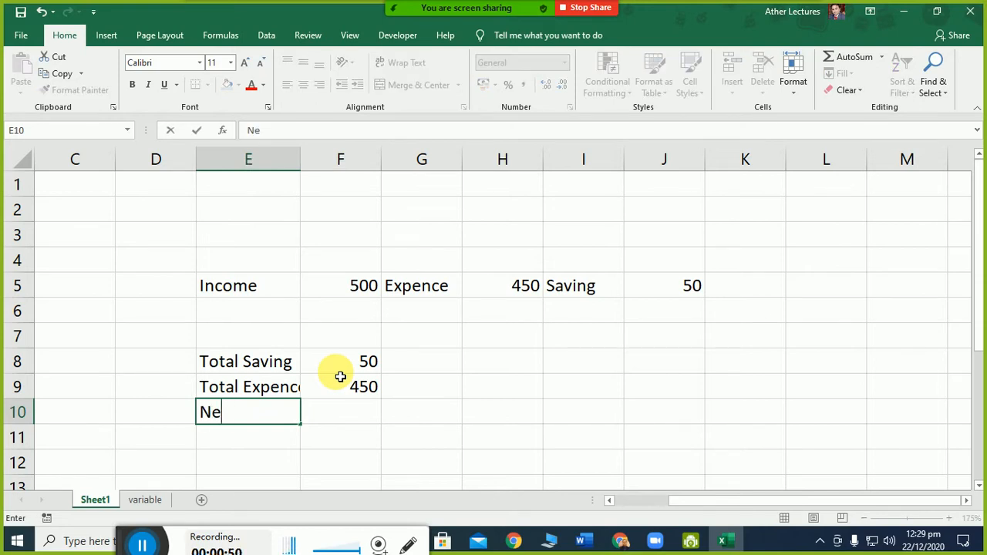
pyautogui.press('Return')
pyautogui.press('Right')
pyautogui.press('Up')
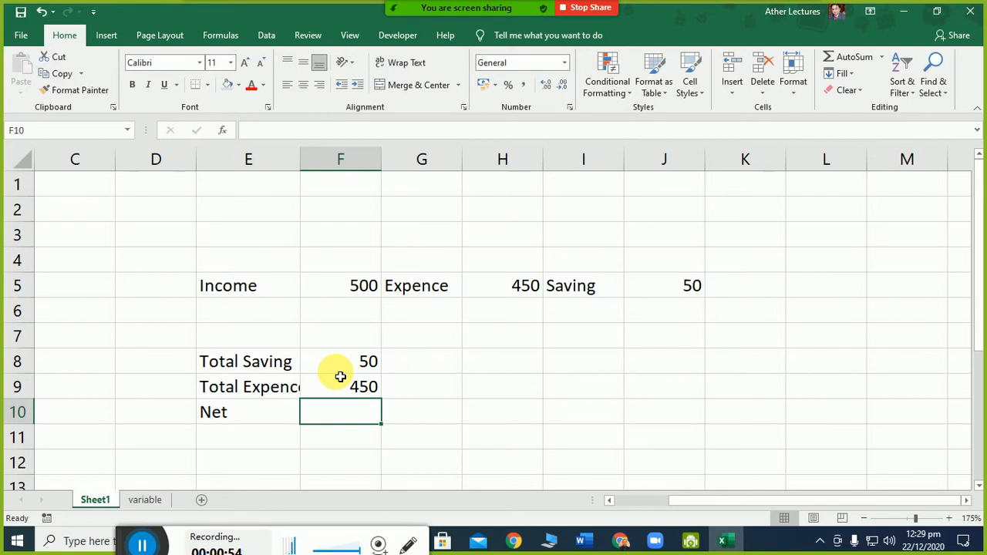
# Step: Examine which cells the Total Saving and Total Expence formulas in F8 and F9 refer to
pyautogui.click(338, 364)
pyautogui.write('=J5')
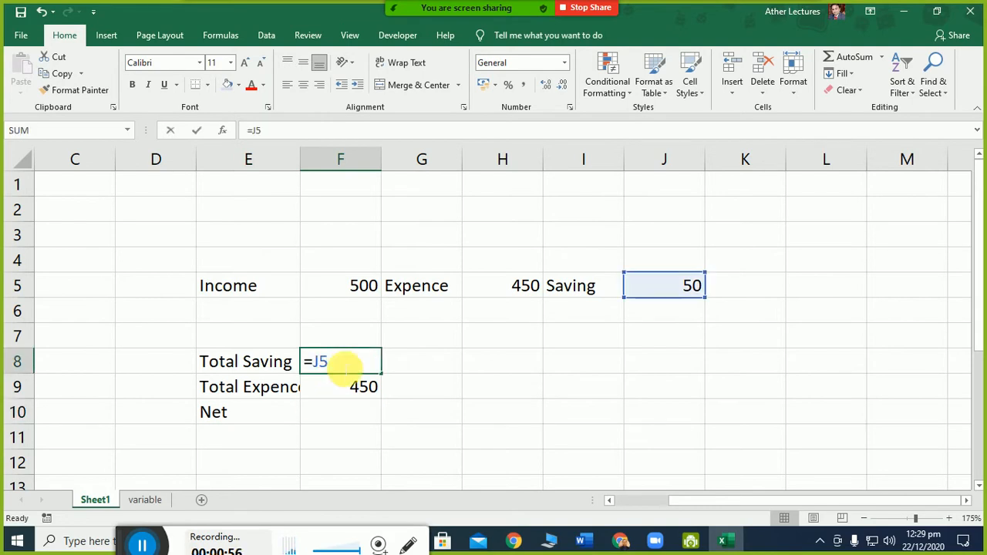
pyautogui.press('Return')
pyautogui.write('=H5')
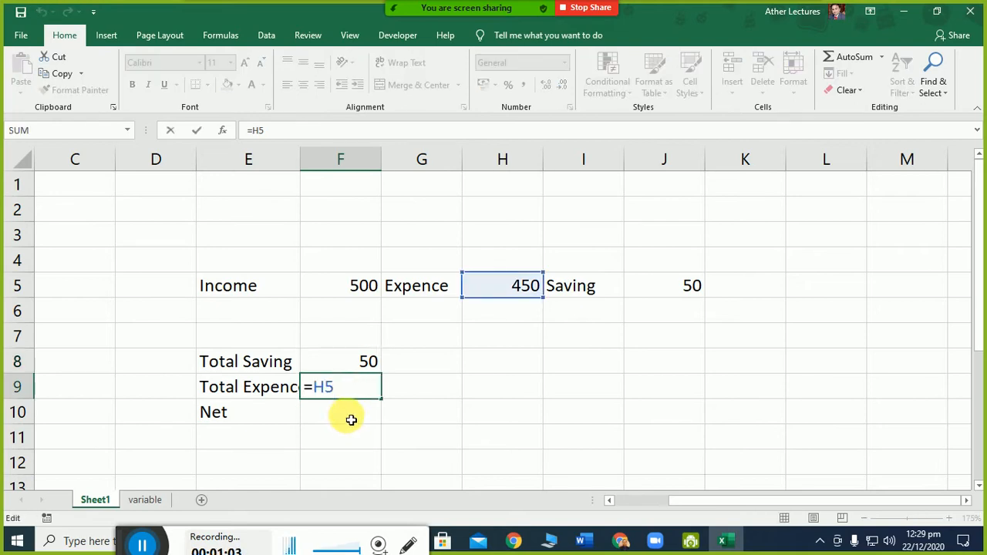
pyautogui.hotkey('ctrl', 'Return')
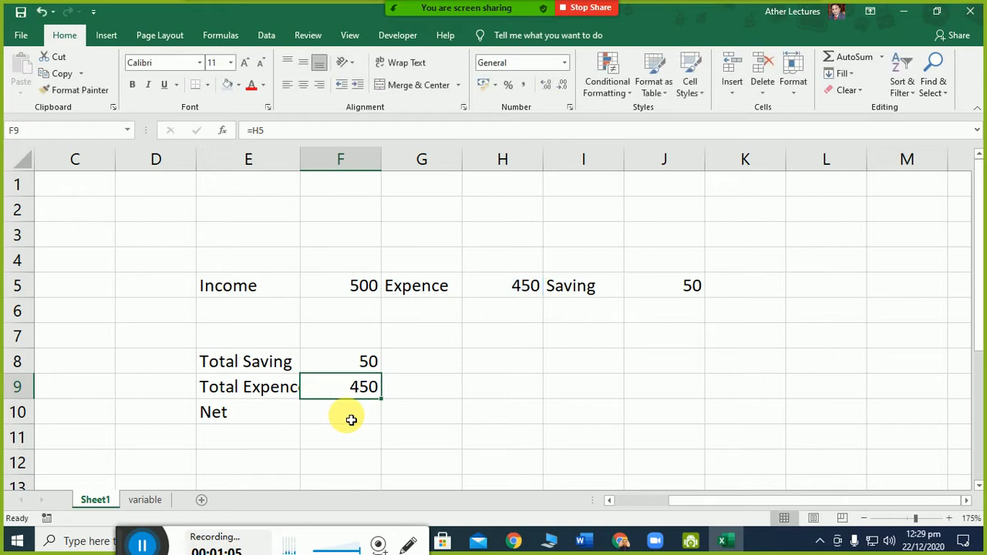
pyautogui.click(353, 419)
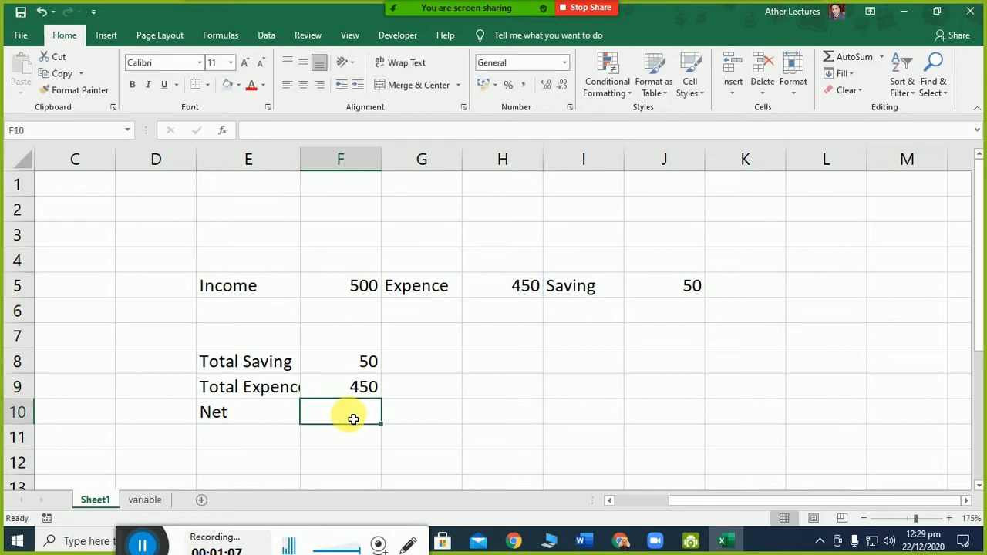
pyautogui.click(342, 369)
pyautogui.click(348, 388)
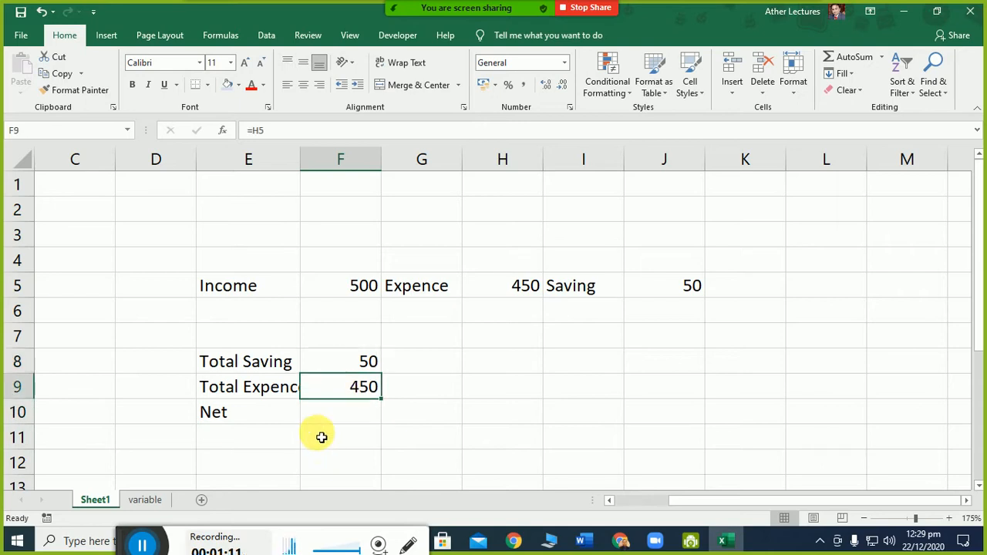
# Step: Duplicate the "variable" sheet after the original and rename the copy "Fix"
pyautogui.click(146, 500)
pyautogui.keyDown('ctrl'); pyautogui.moveTo(146, 500); pyautogui.dragTo(199, 505); pyautogui.keyUp('ctrl')
pyautogui.doubleClick(198, 506)
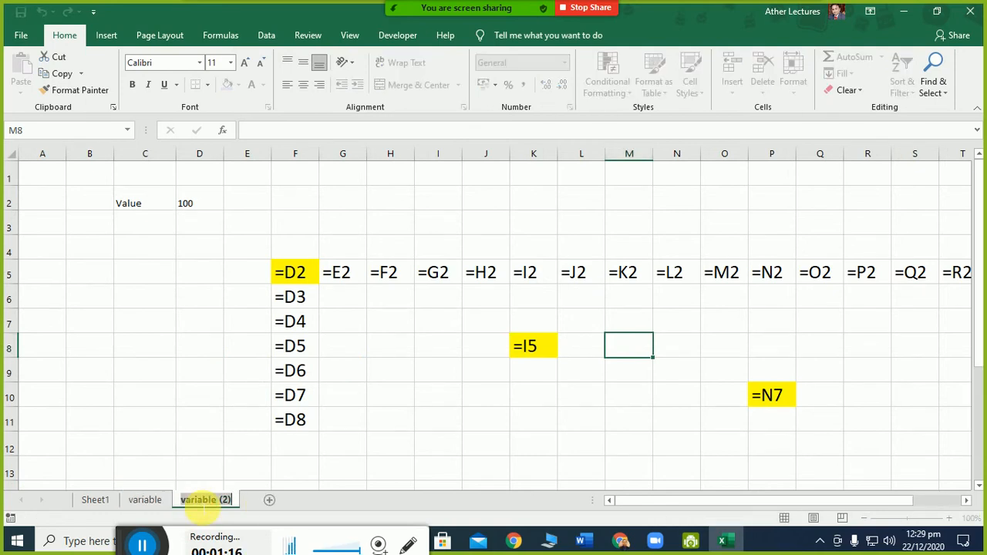
pyautogui.write('Fix')
pyautogui.press('Return')
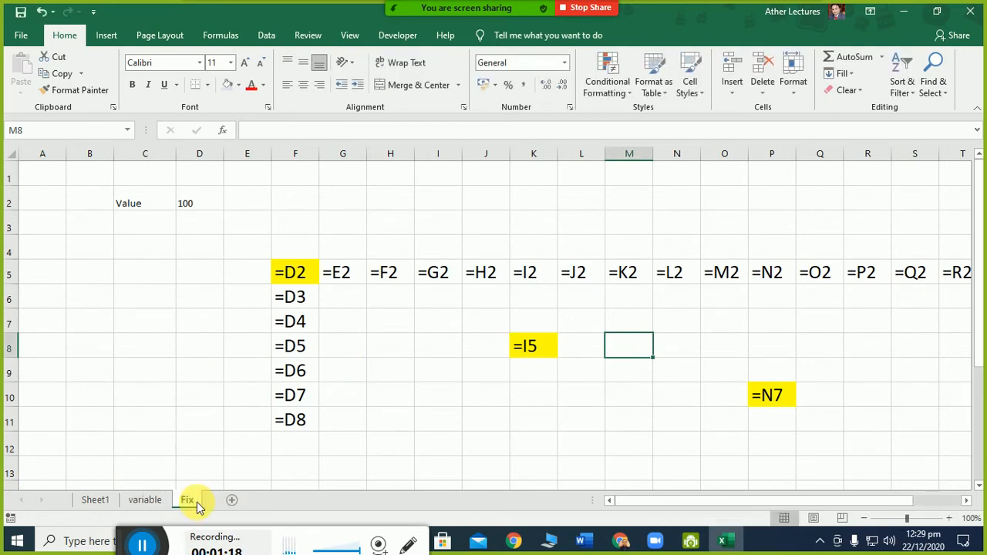
pyautogui.doubleClick(301, 279)
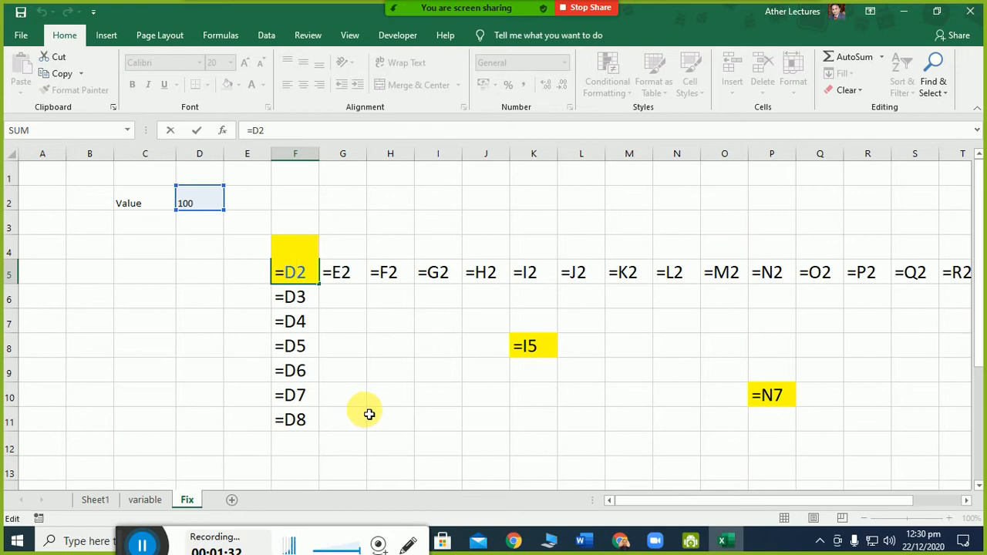
pyautogui.write('$')
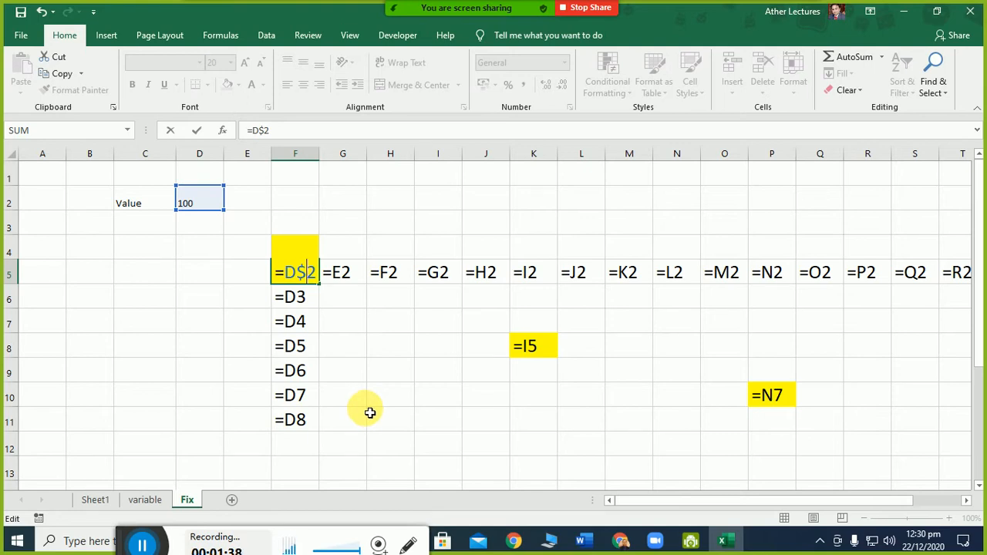
pyautogui.press('Escape')
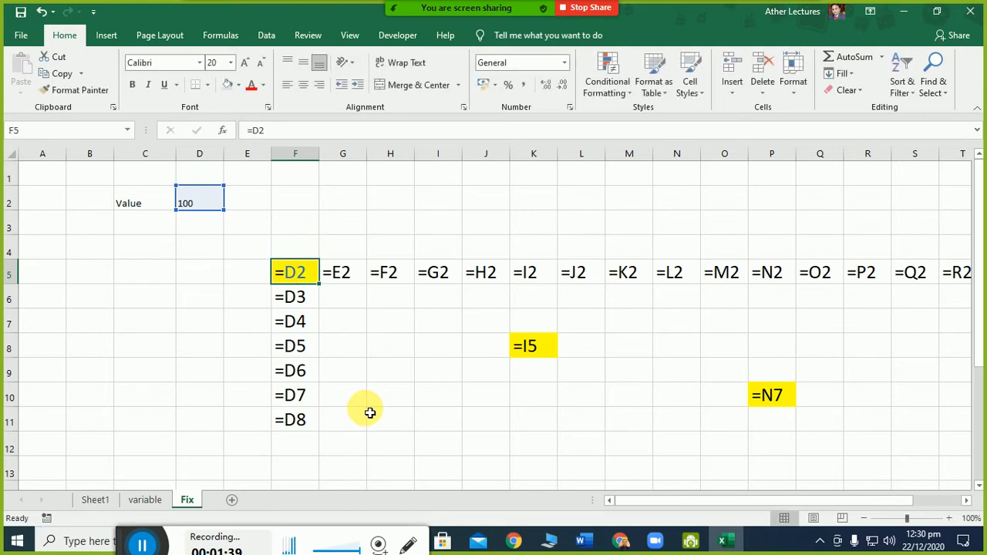
# Step: Change the formula in F5 to the absolute reference =$D$2 and widen column F
pyautogui.doubleClick(294, 274)
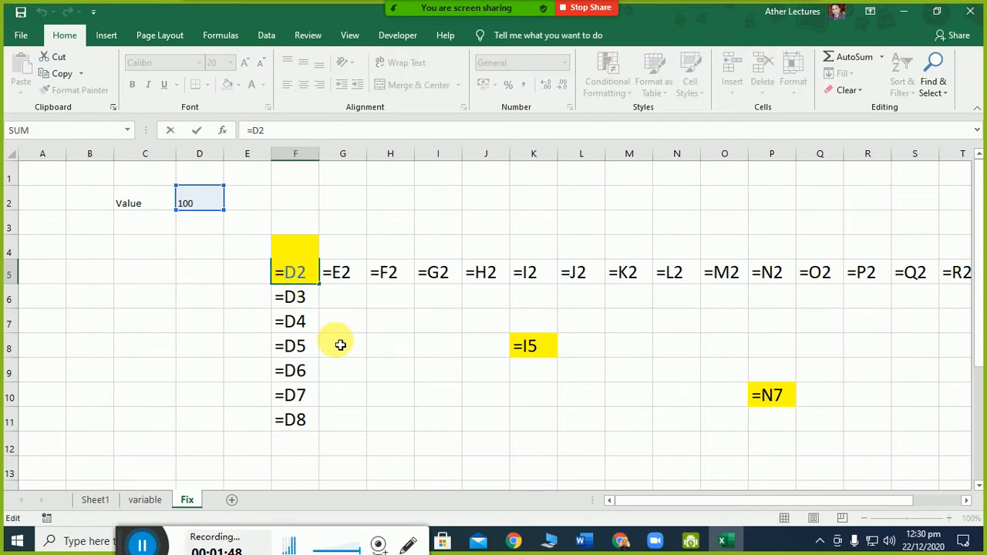
pyautogui.write('$')
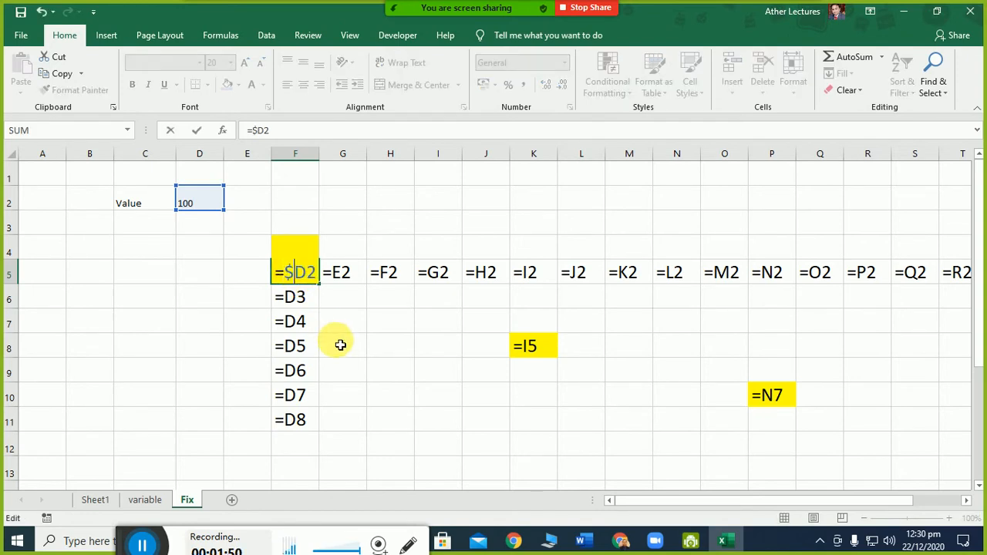
pyautogui.press('Right')
pyautogui.write('$')
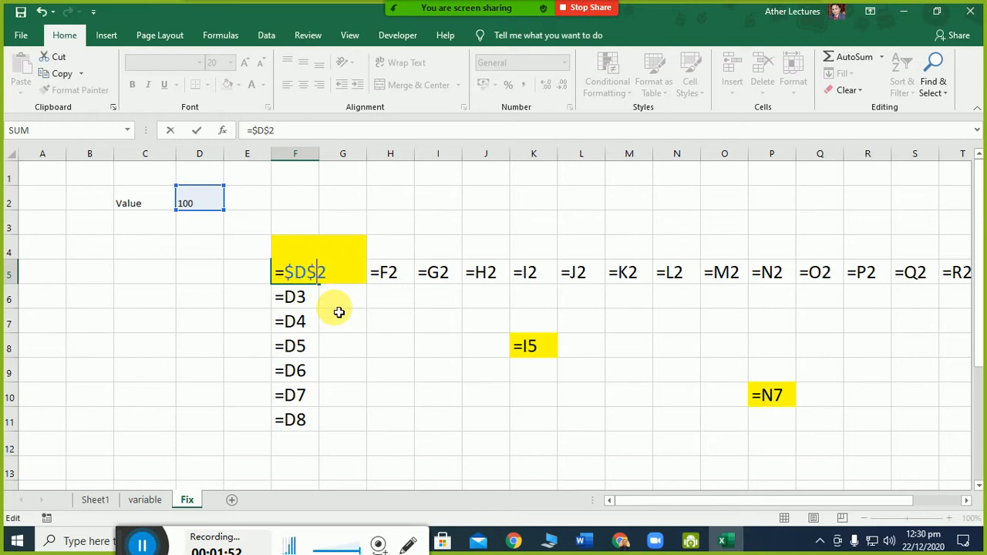
pyautogui.press('Return')
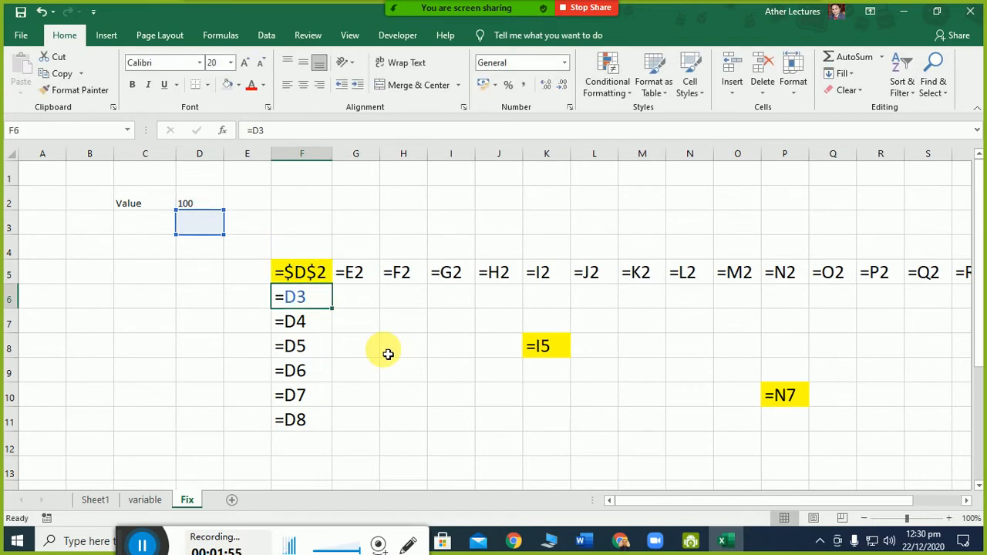
pyautogui.moveTo(342, 163); pyautogui.dragTo(341, 164)
# Step: Cycle the reference in F5 through its absolute, mixed and relative forms, finishing on =$D$2
pyautogui.doubleClick(306, 272)
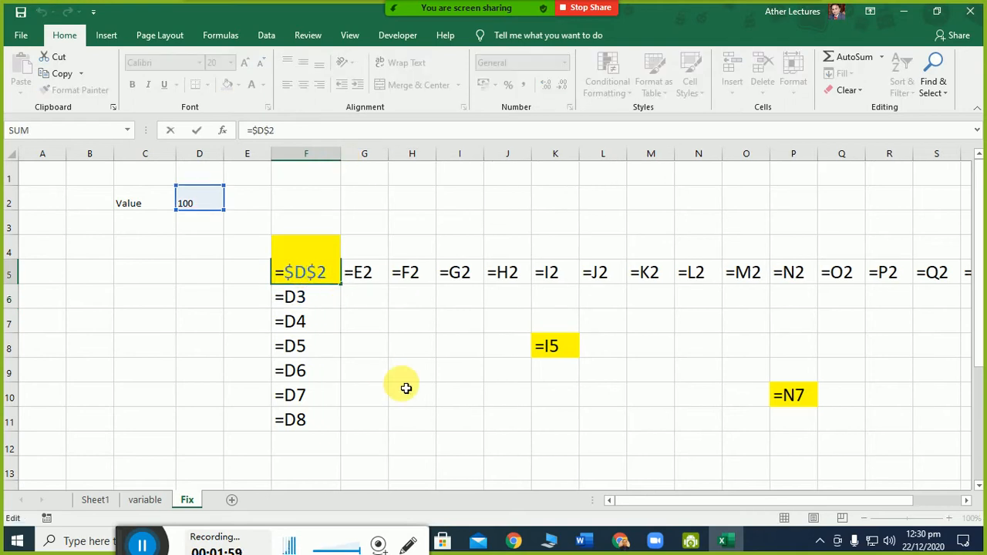
pyautogui.press('F4')
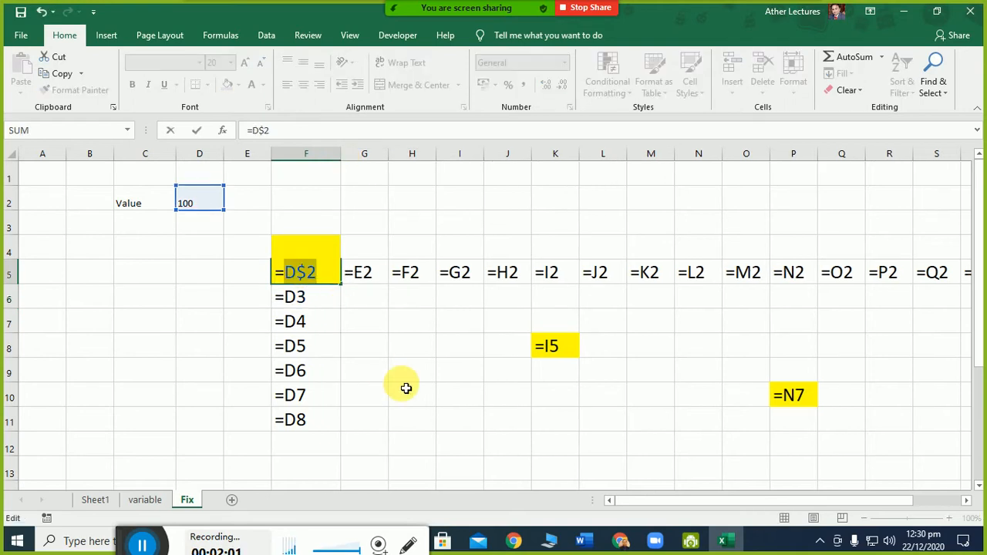
pyautogui.press('F4')
pyautogui.press('F4')
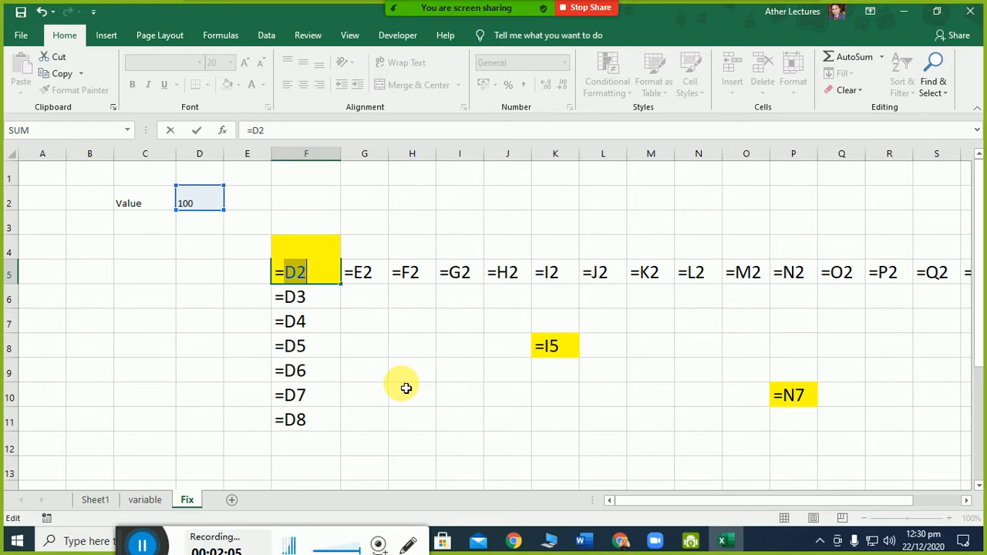
pyautogui.press('F4')
pyautogui.press('F4')
pyautogui.press('F4')
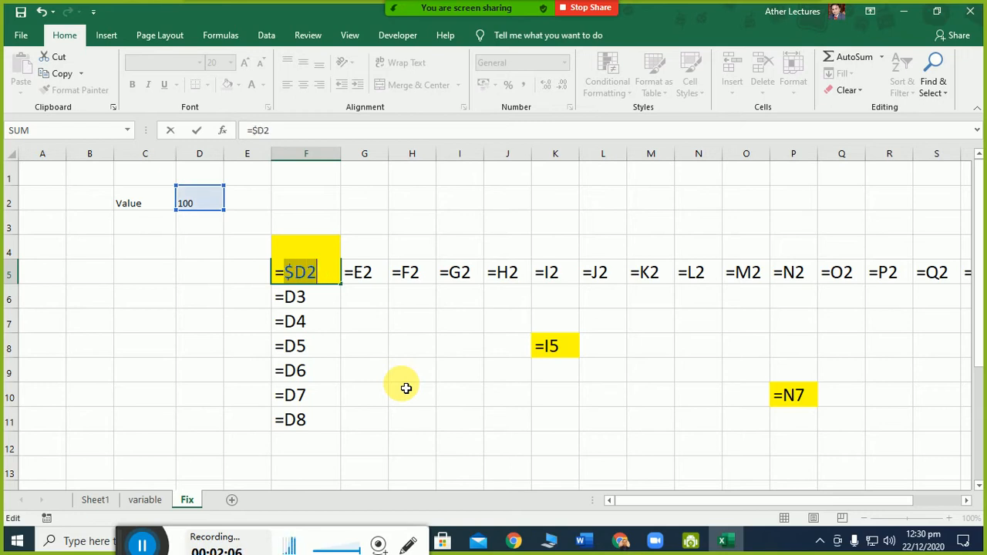
pyautogui.press('F4')
pyautogui.press('F4')
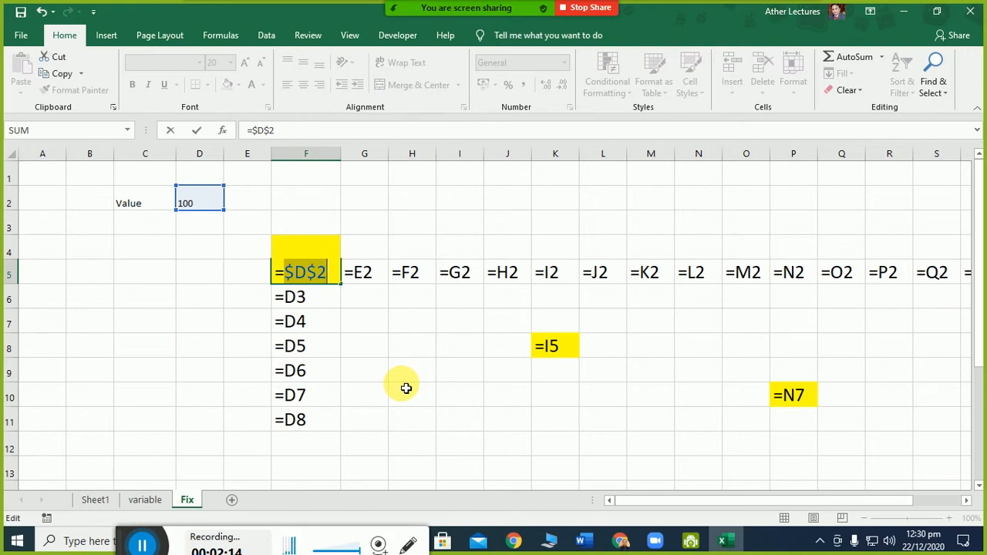
pyautogui.press('F4')
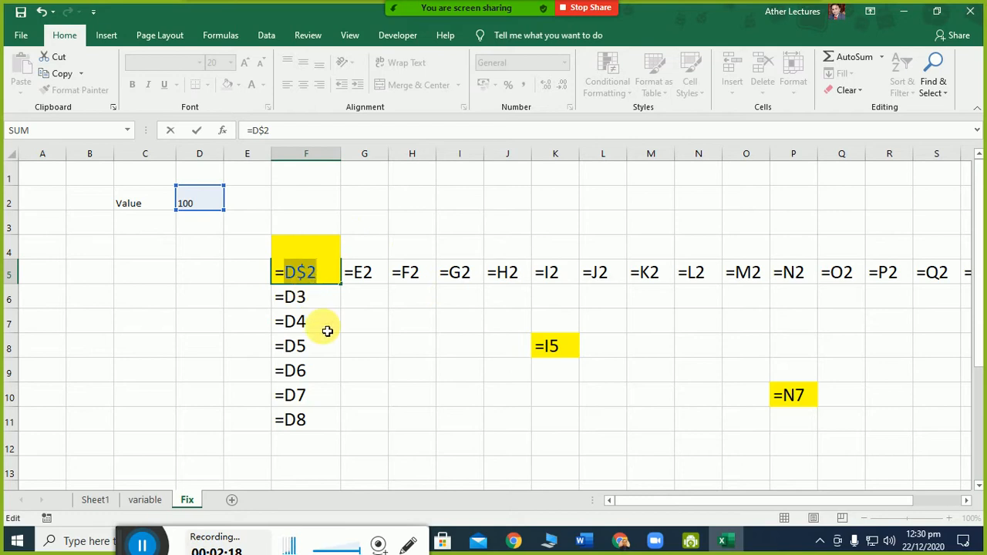
pyautogui.press('F4')
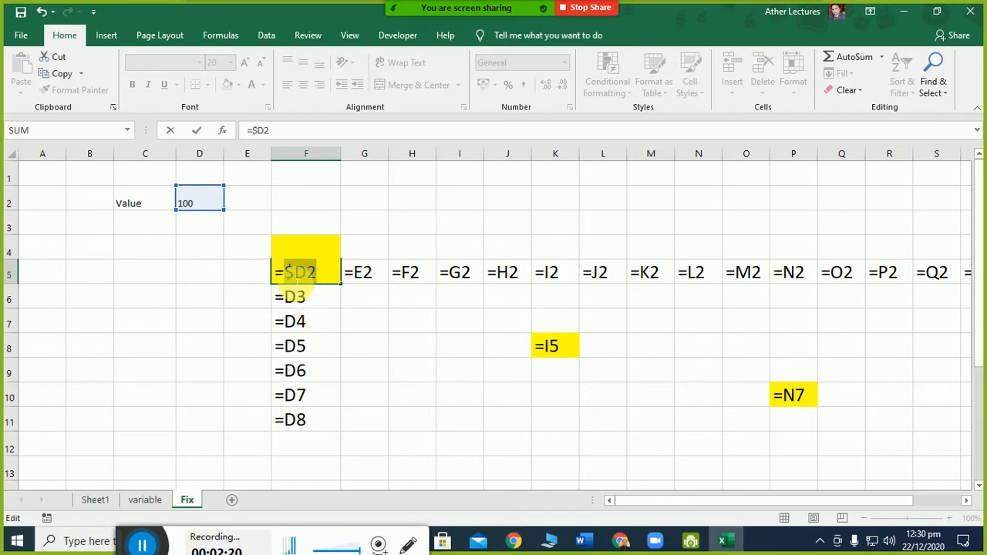
pyautogui.press('F4')
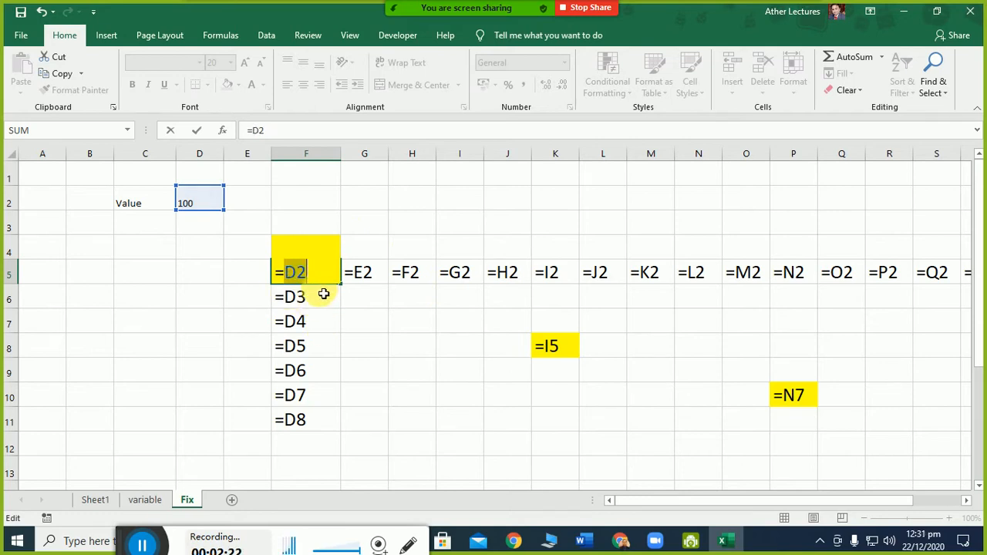
pyautogui.press('F4')
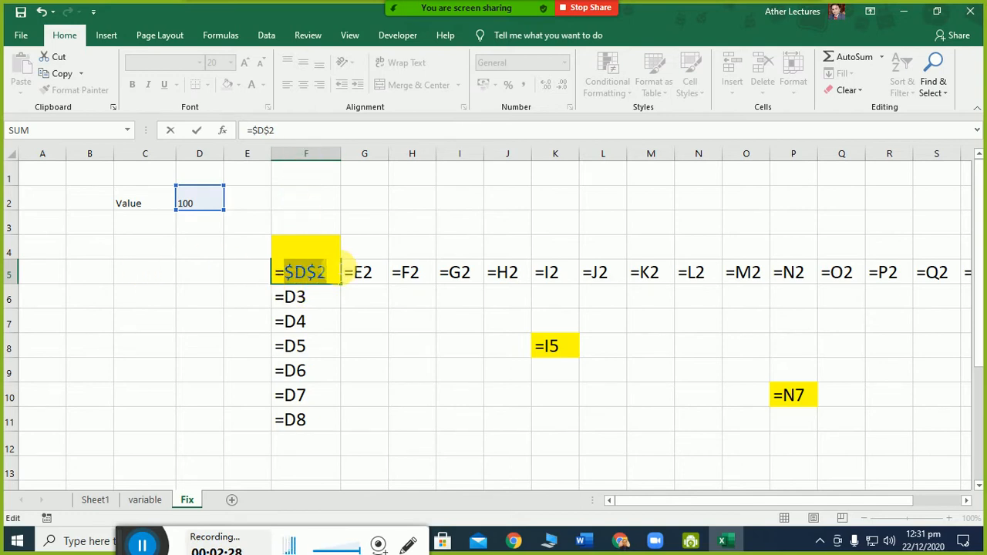
pyautogui.press('Return')
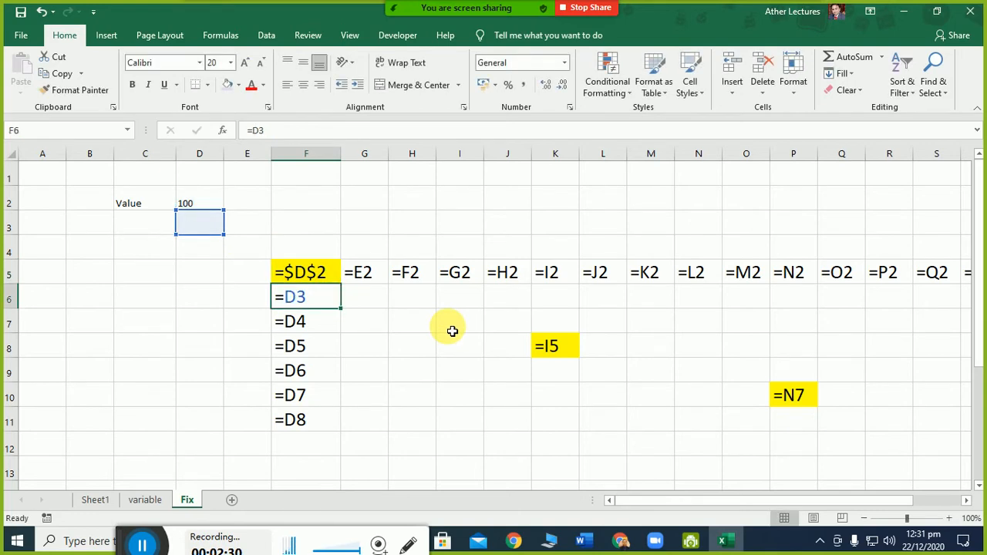
# Step: Fill the =$D$2 formula from F5 across row 5 through S5 and inspect the copy in G5
pyautogui.click(337, 283)
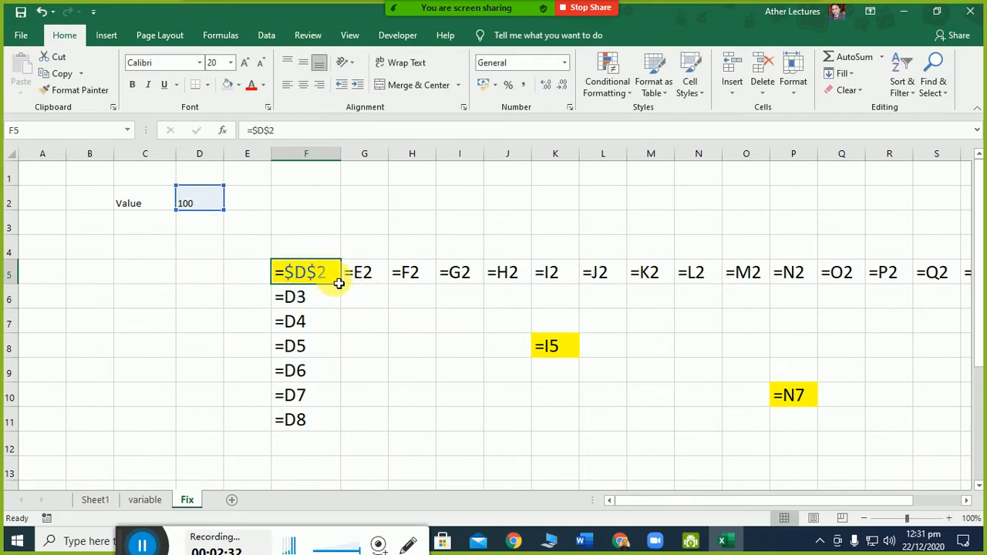
pyautogui.moveTo(343, 285); pyautogui.dragTo(947, 284)
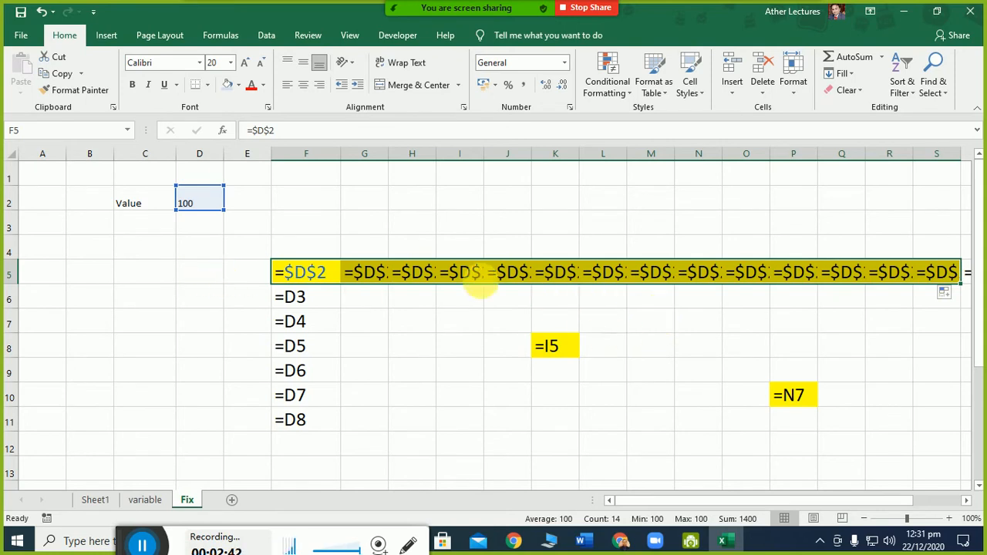
pyautogui.click(383, 279)
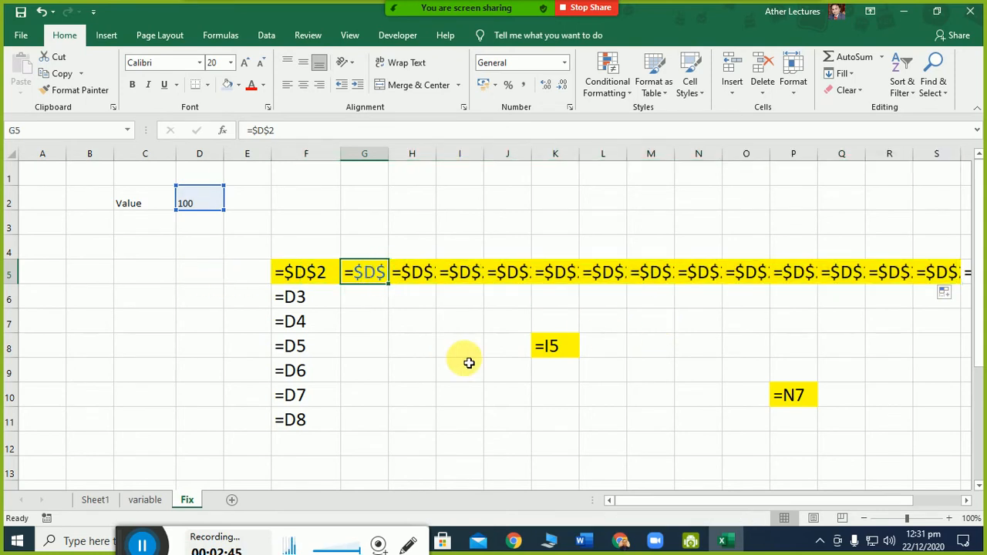
# Step: Display values instead of formulas and autofit the width of all columns on the sheet
pyautogui.hotkey('ctrl', '`')
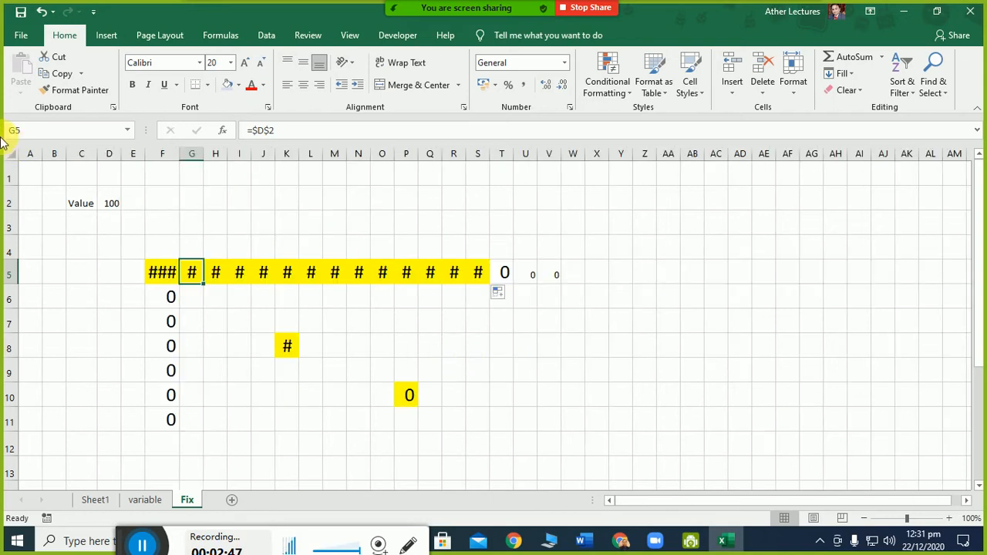
pyautogui.click(16, 156)
pyautogui.doubleClick(42, 154)
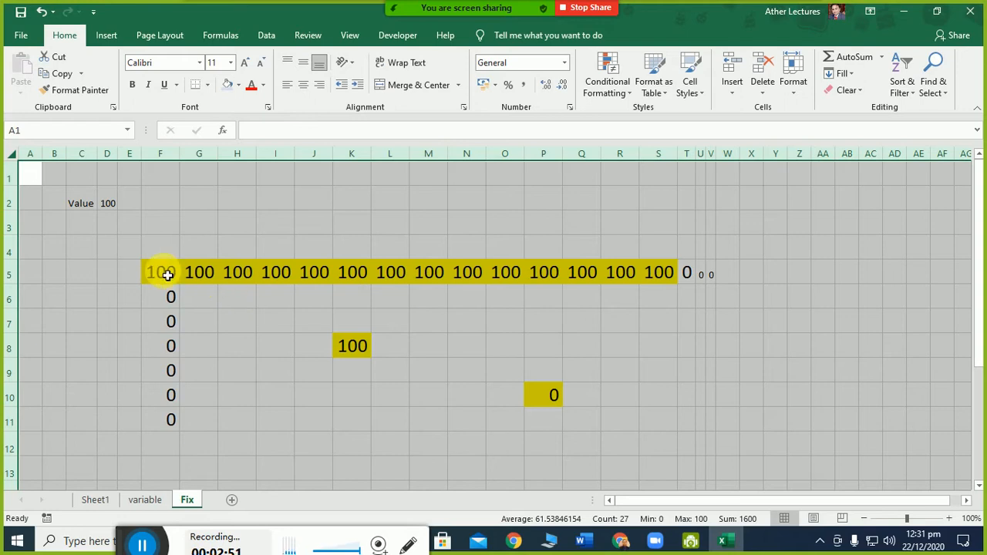
# Step: Display formulas again, copy F5 into K8 and check the value that K8 returns
pyautogui.hotkey('ctrl', '`')
pyautogui.click(288, 281)
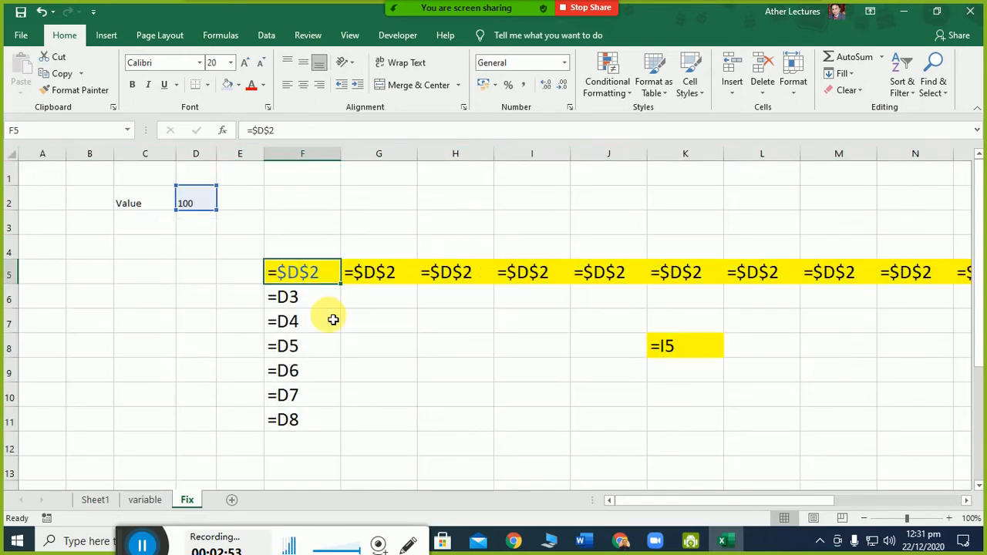
pyautogui.hotkey('ctrl', 'c')
pyautogui.click(698, 352)
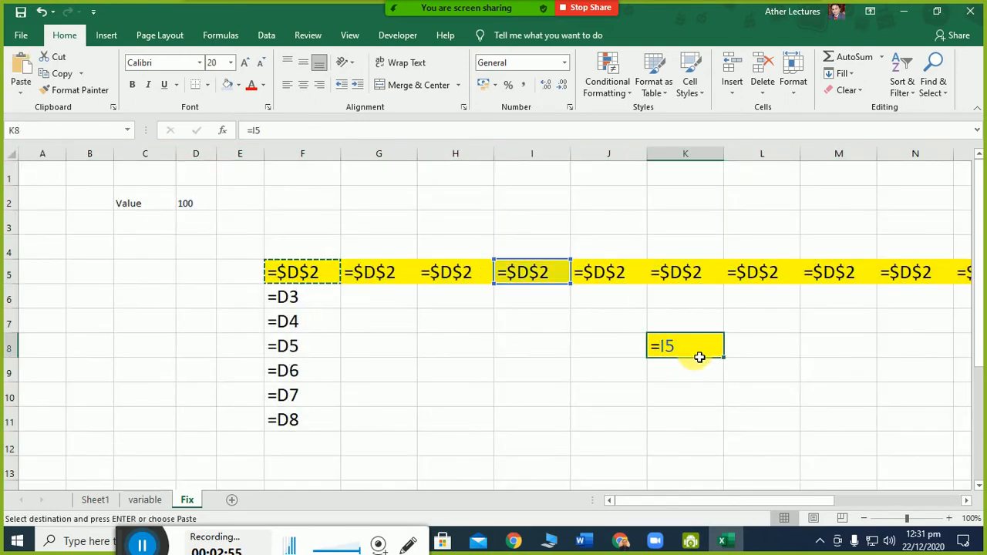
pyautogui.hotkey('ctrl', 'v')
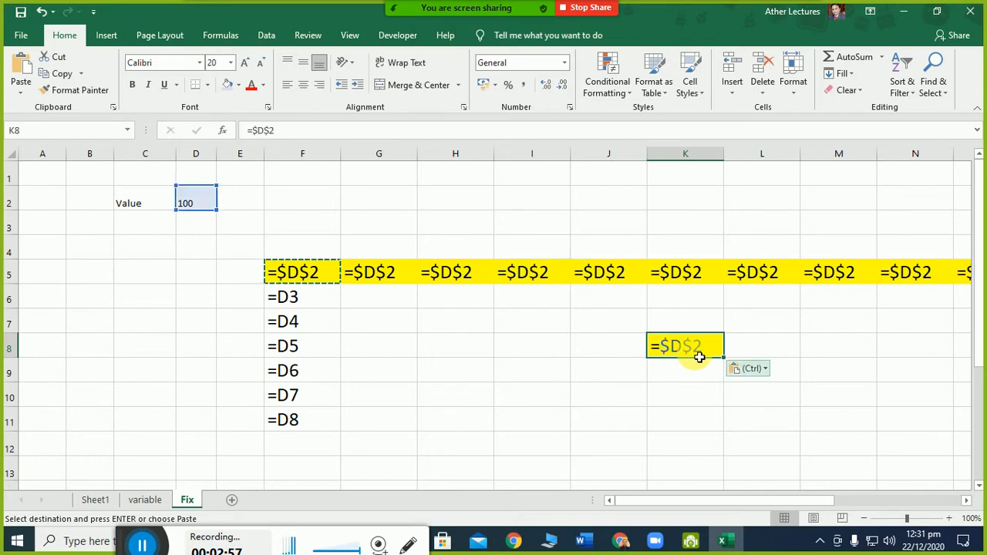
pyautogui.press('ctrl')
pyautogui.press('Escape')
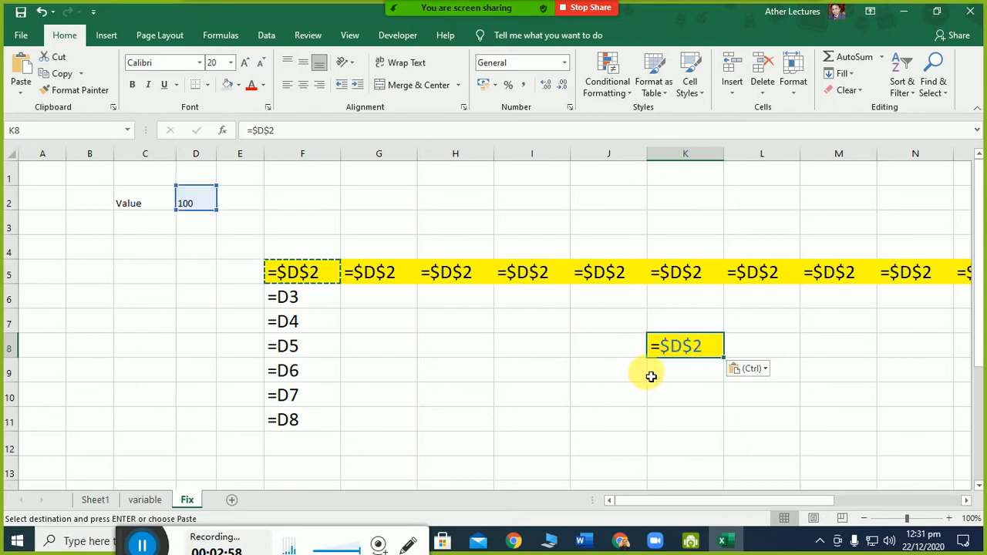
pyautogui.hotkey('ctrl', '`')
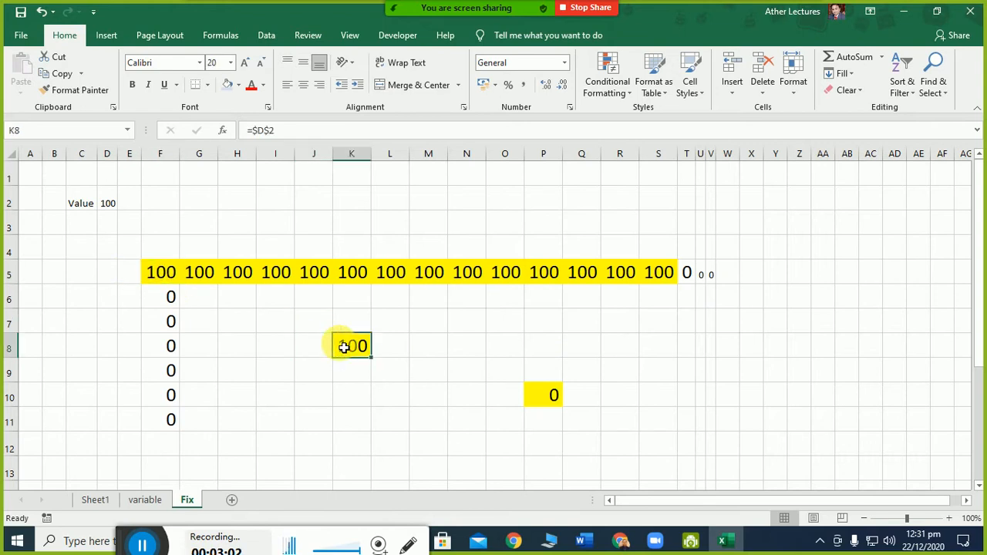
pyautogui.hotkey('ctrl', '`')
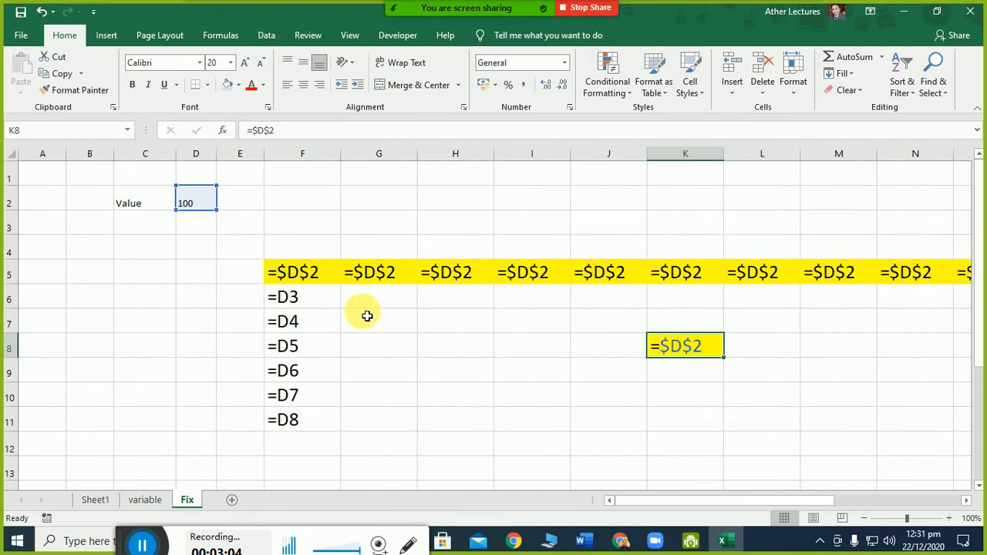
# Step: Review the formulas in row 5 and column F, and copy the absolute formula from F5 into H10
pyautogui.click(310, 278)
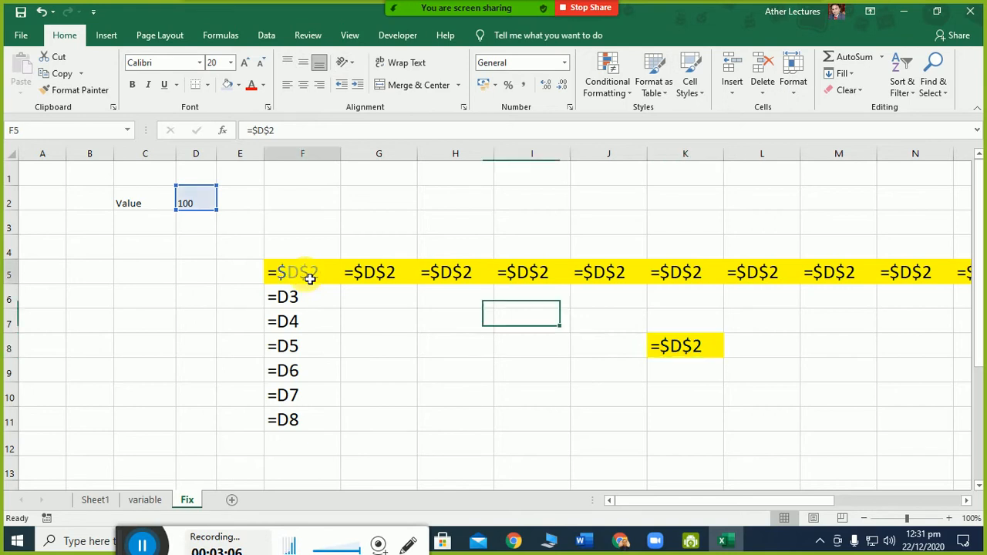
pyautogui.moveTo(310, 278); pyautogui.dragTo(703, 273)
pyautogui.moveTo(295, 273); pyautogui.dragTo(283, 435)
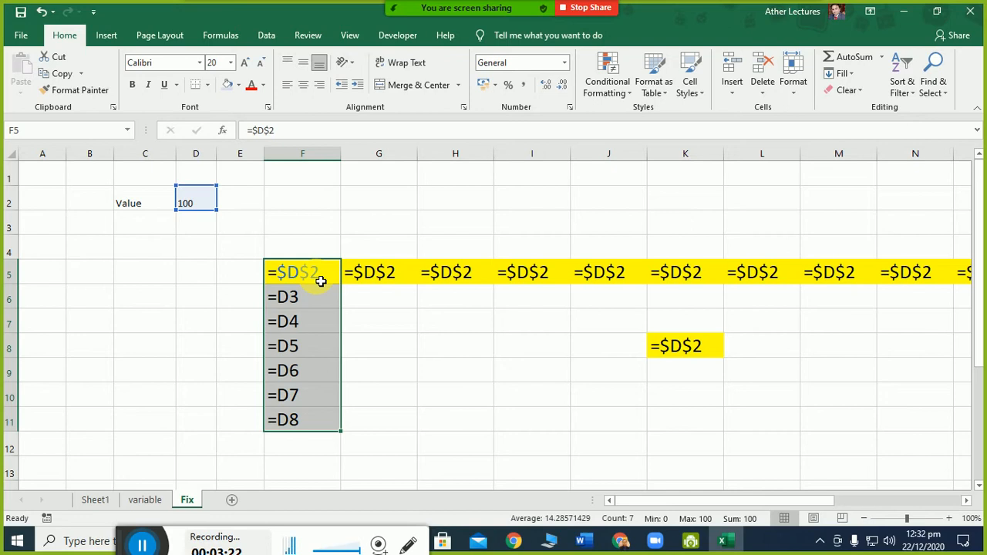
pyautogui.click(321, 281)
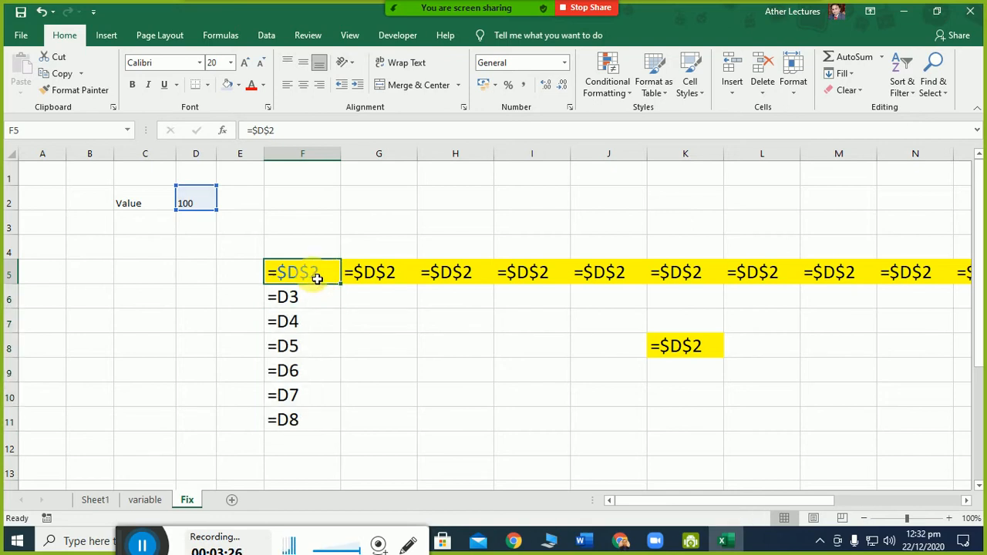
pyautogui.hotkey('ctrl', 'c')
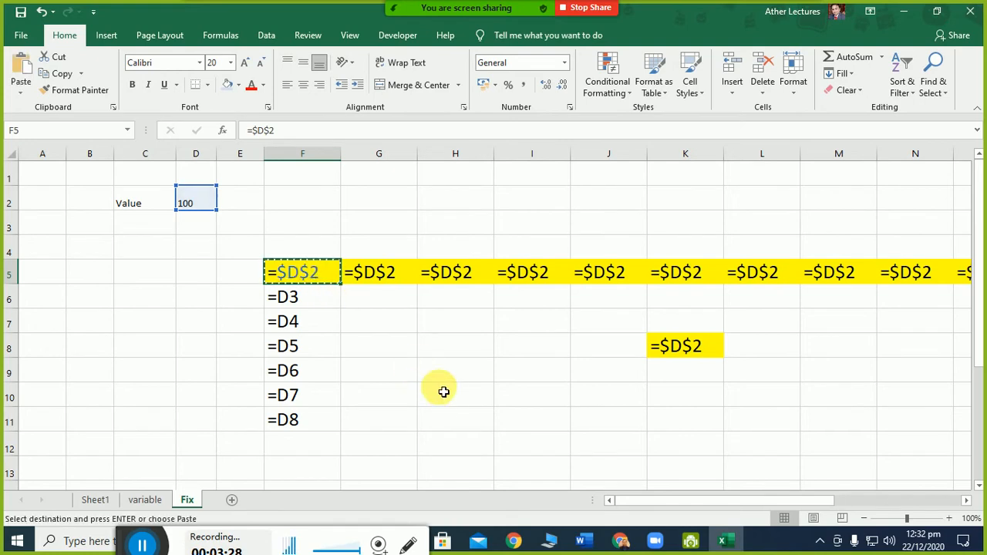
pyautogui.click(449, 397)
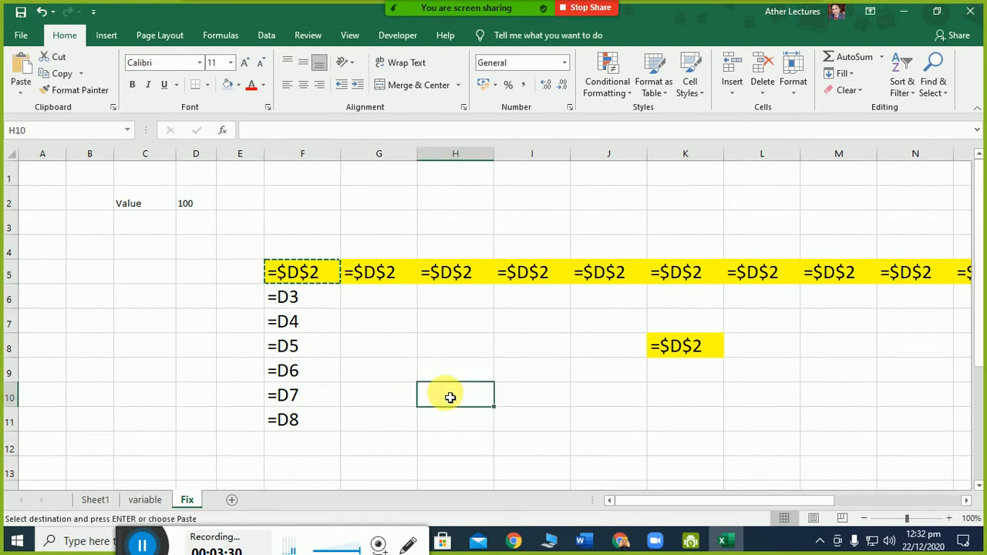
pyautogui.hotkey('ctrl', 'v')
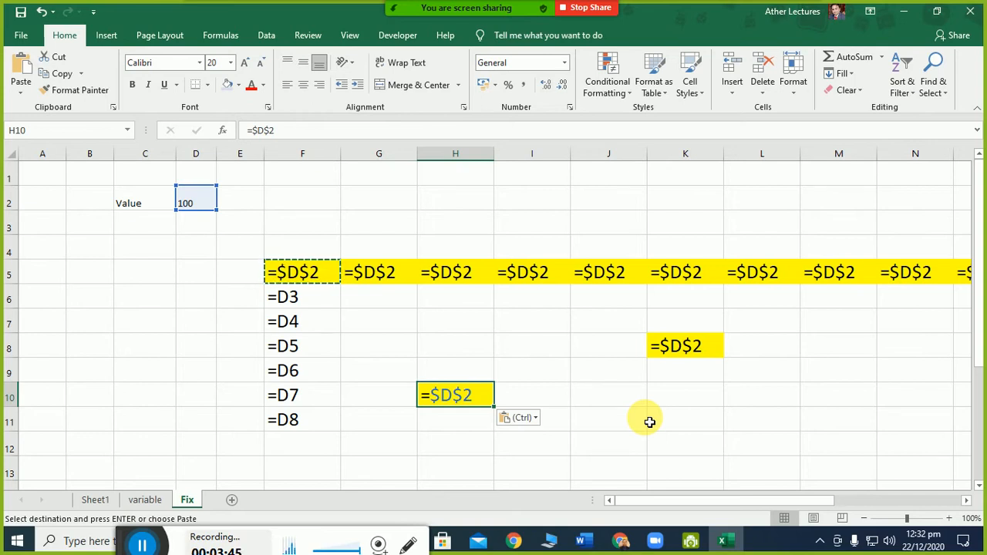
pyautogui.press('Escape')
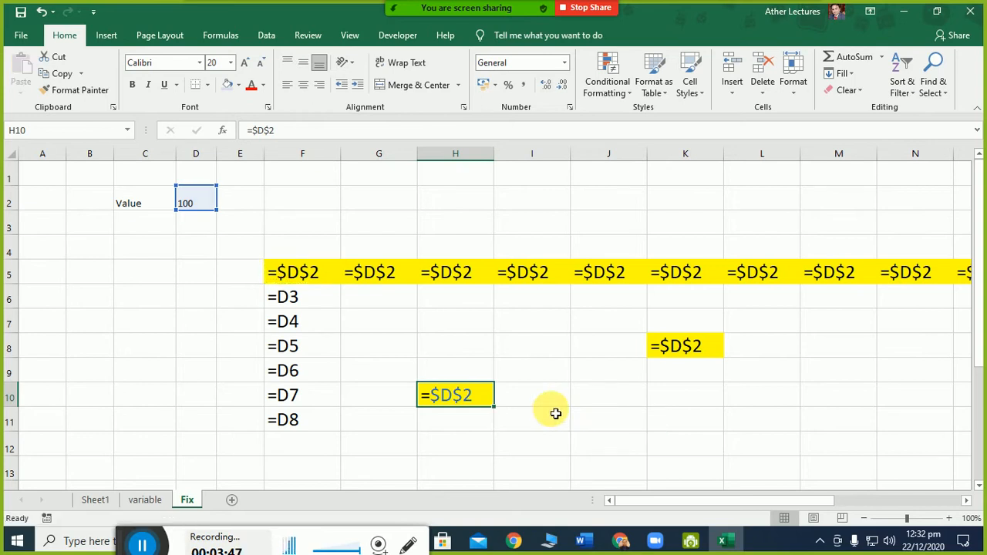
pyautogui.moveTo(436, 320); pyautogui.dragTo(455, 369)
pyautogui.moveTo(583, 399); pyautogui.dragTo(704, 414)
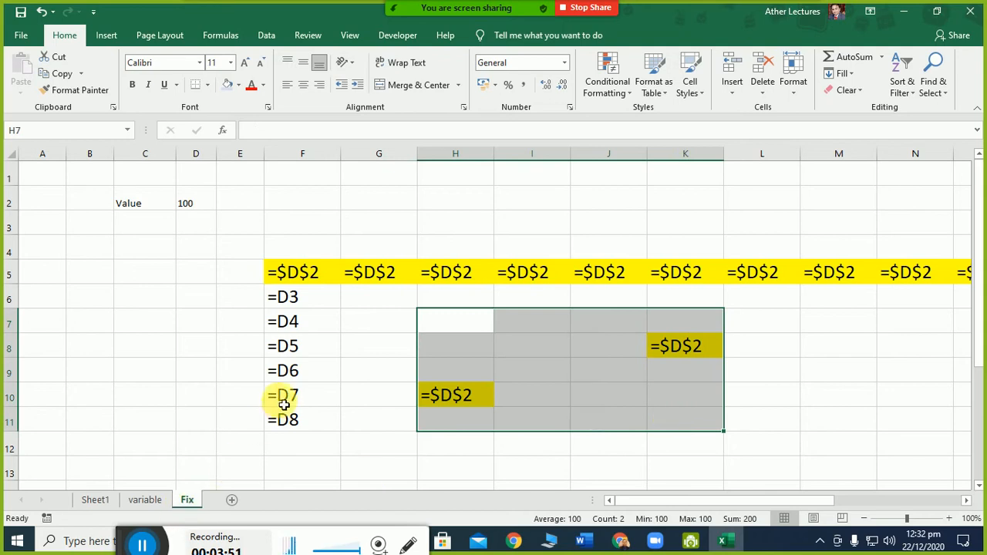
# Step: Change the formula in F5 to the mixed reference =$D2 and fill it across row 5 through M5
pyautogui.doubleClick(315, 279)
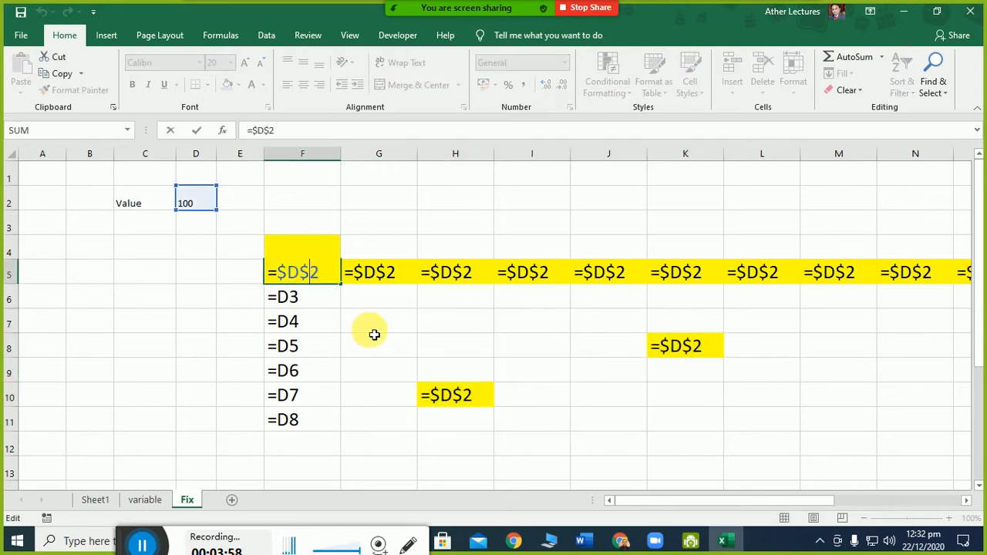
pyautogui.press('BackSpace')
pyautogui.press('Return')
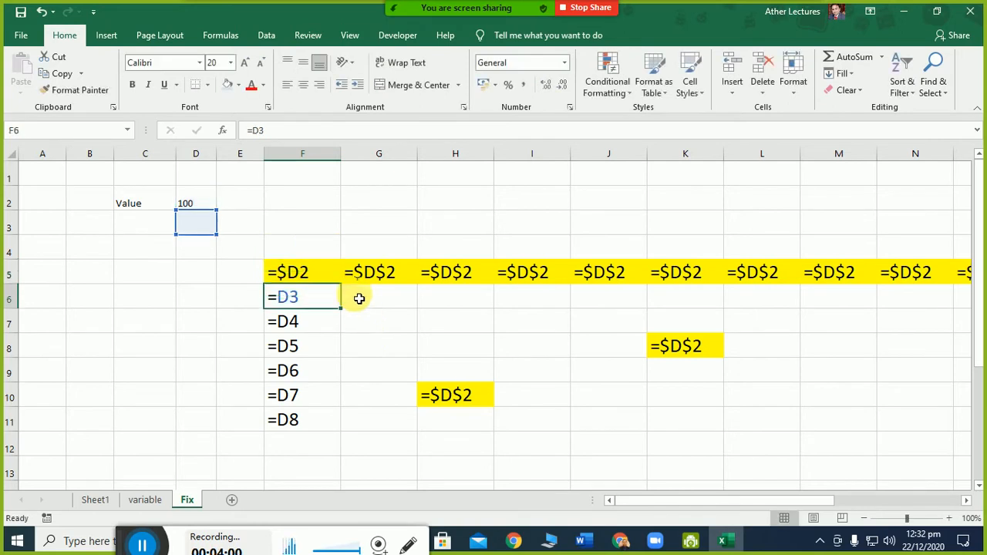
pyautogui.click(334, 280)
pyautogui.moveTo(346, 287); pyautogui.dragTo(910, 287)
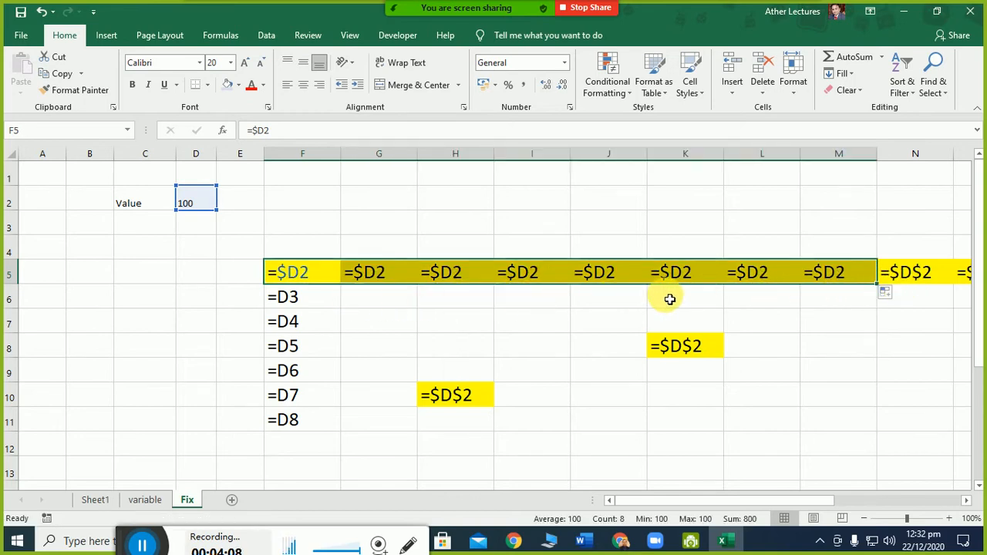
# Step: Fill the =$D2 formula from F5 down to F11 and inspect the copies in F6 and F7
pyautogui.click(288, 270)
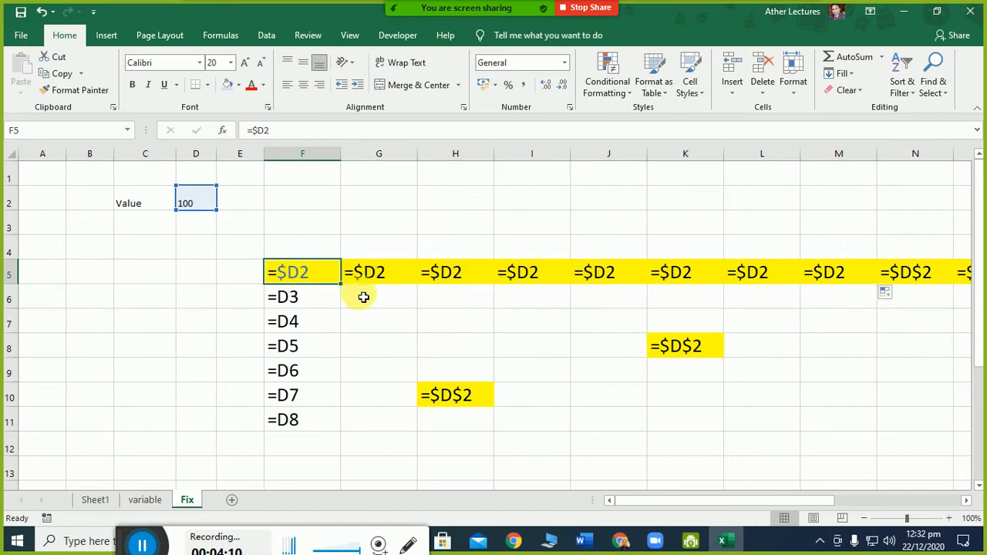
pyautogui.moveTo(344, 285); pyautogui.dragTo(346, 438)
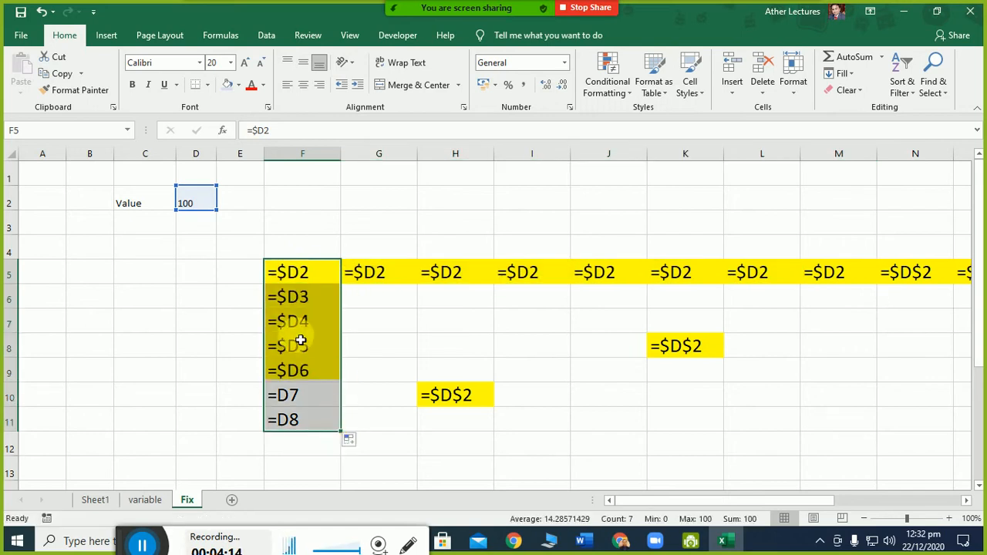
pyautogui.click(307, 299)
pyautogui.click(308, 324)
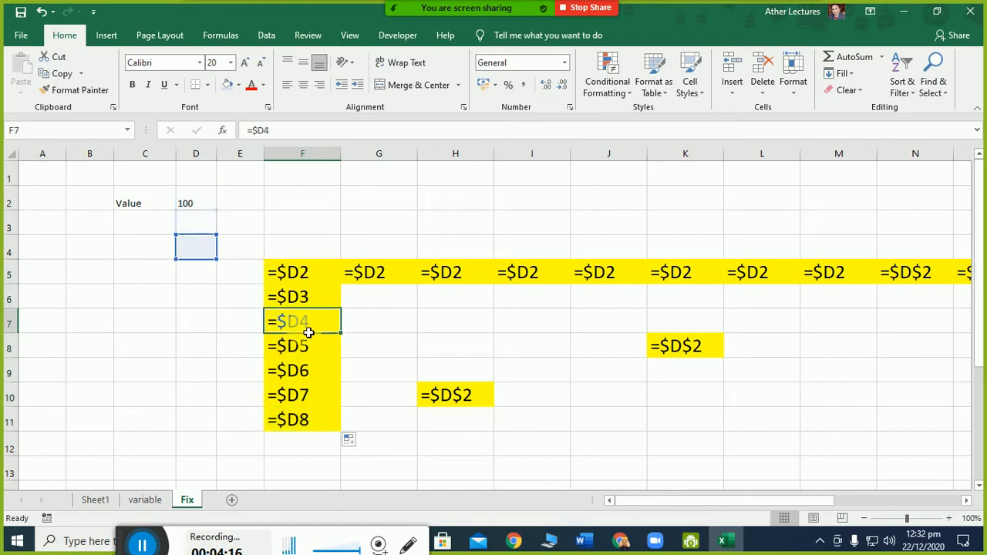
# Step: Inspect the copied formulas in F8 through F11 and compare them with the original formula in F5
pyautogui.click(314, 348)
pyautogui.click(318, 374)
pyautogui.click(323, 405)
pyautogui.click(333, 426)
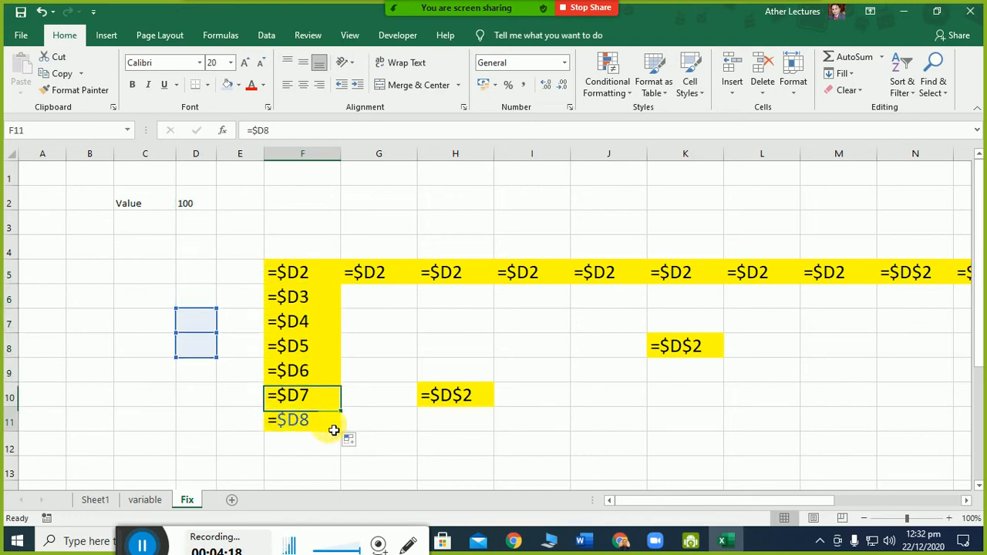
pyautogui.click(311, 275)
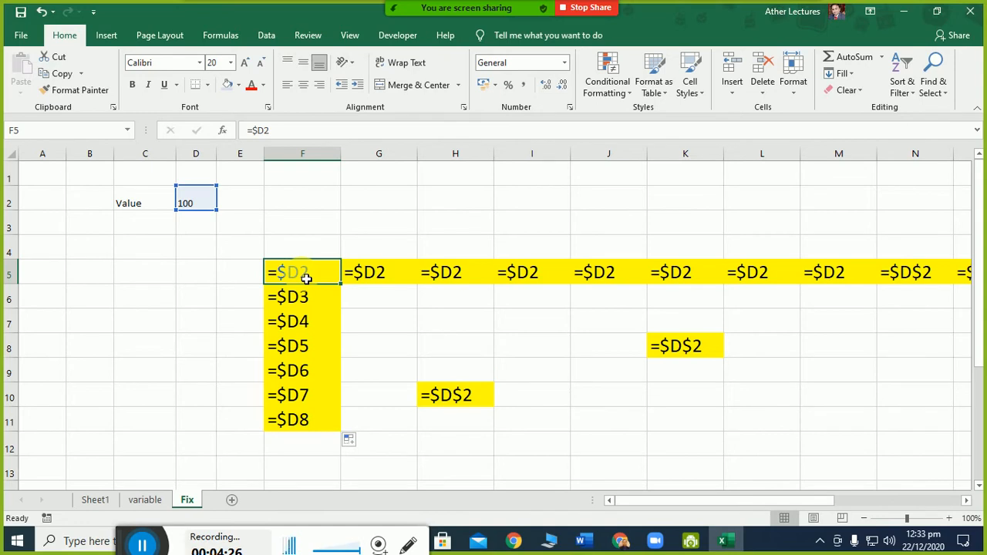
pyautogui.moveTo(306, 278); pyautogui.dragTo(455, 421)
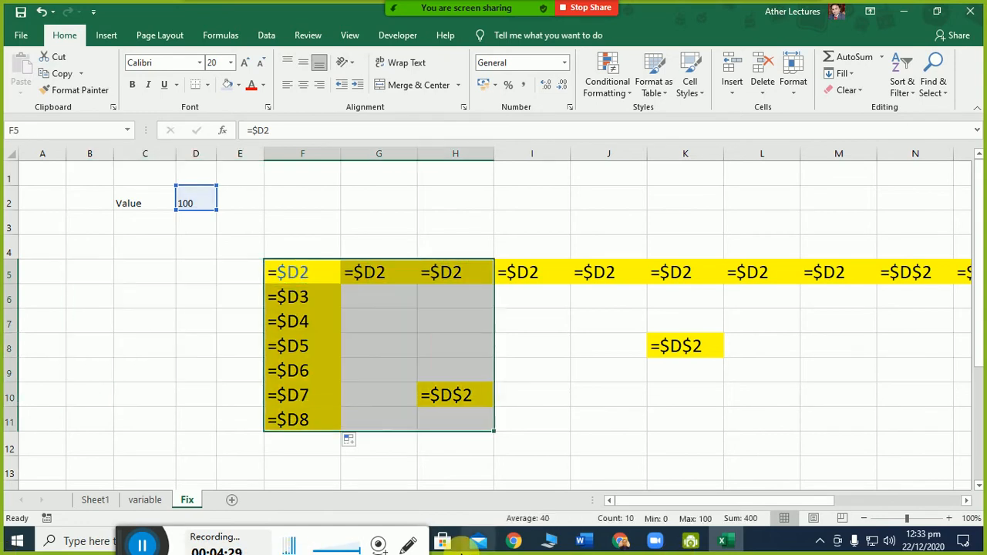
pyautogui.click(328, 281)
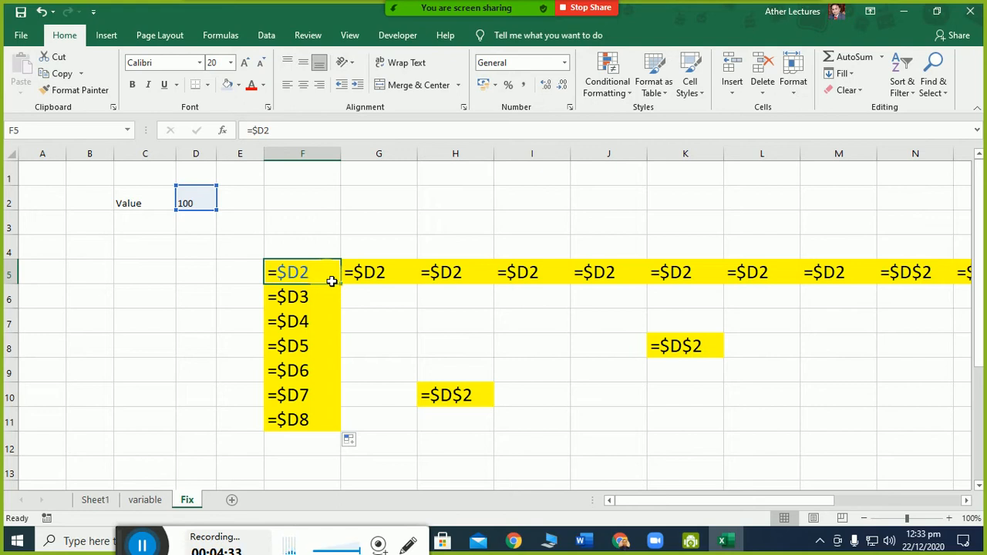
# Step: Fill the =$D2 formula from F5 across to L5 and down to F11 again
pyautogui.moveTo(342, 284); pyautogui.dragTo(761, 271)
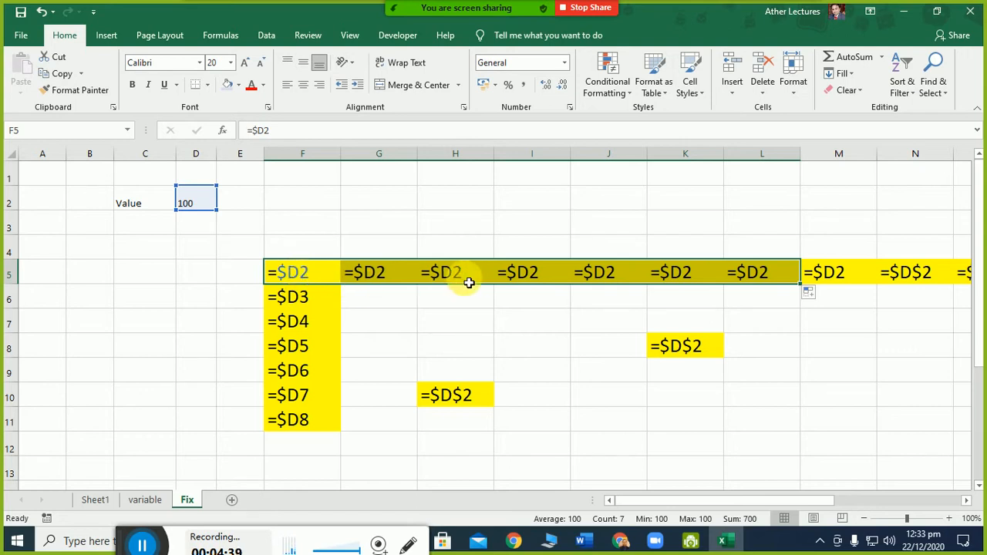
pyautogui.click(302, 276)
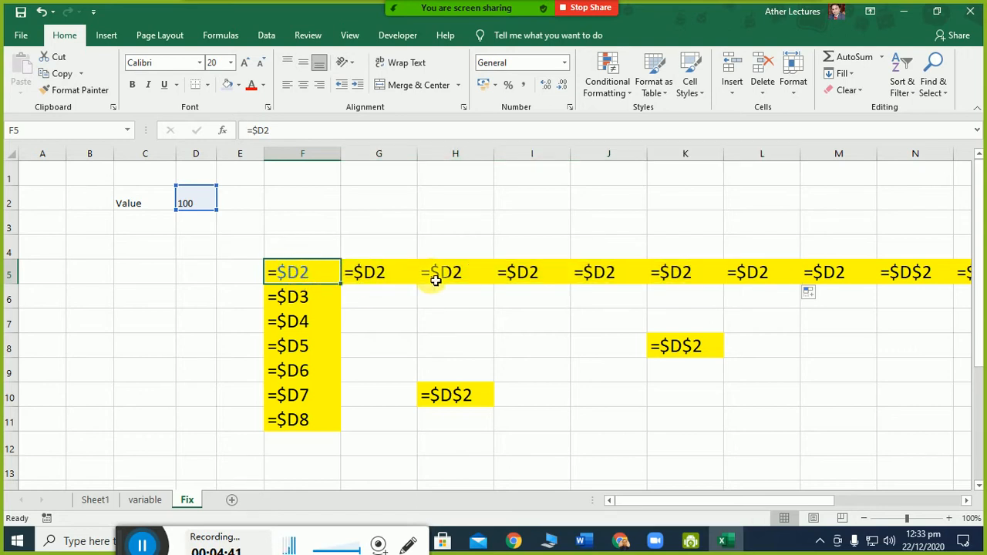
pyautogui.moveTo(340, 285); pyautogui.dragTo(327, 424)
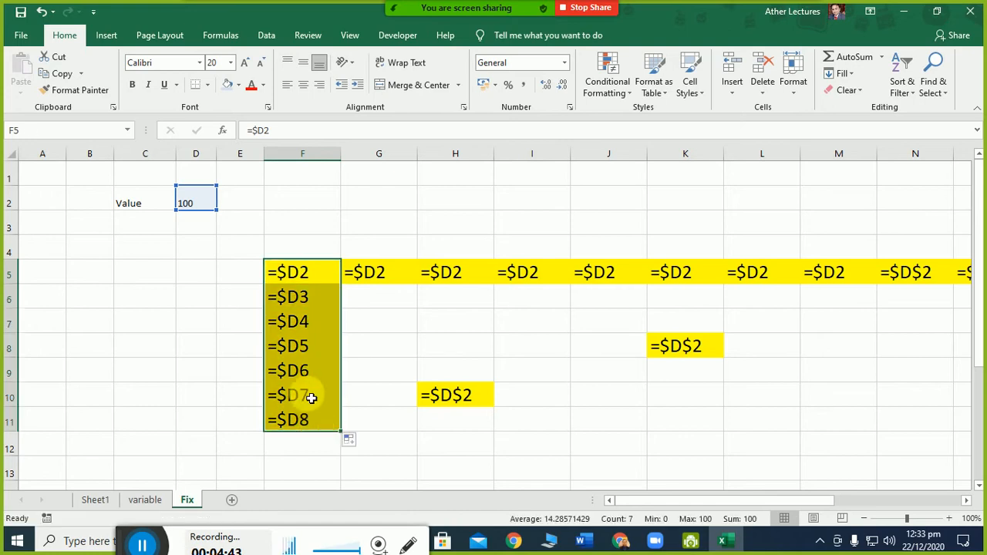
# Step: Change the formula in F5 to the mixed reference =D$2, fixing only the row
pyautogui.doubleClick(301, 274)
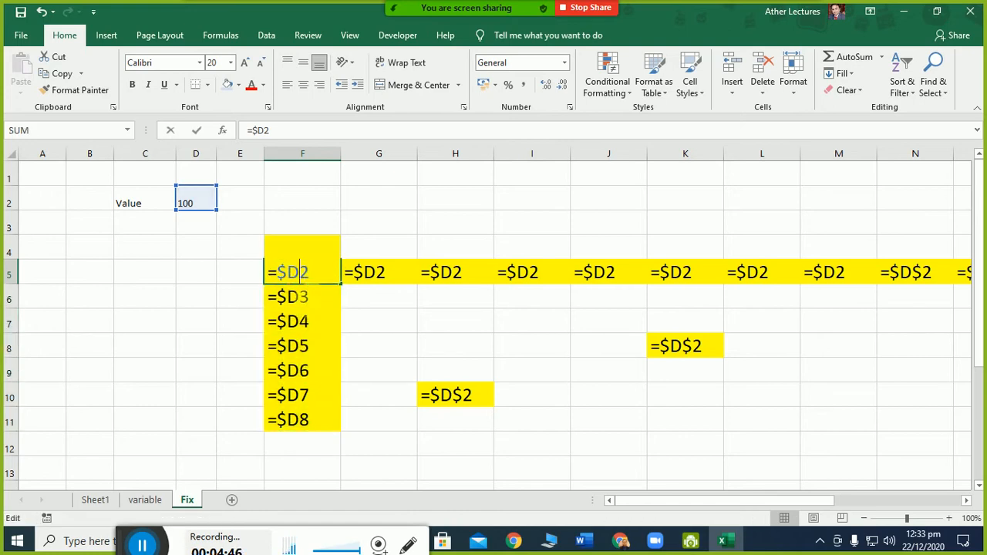
pyautogui.write('$')
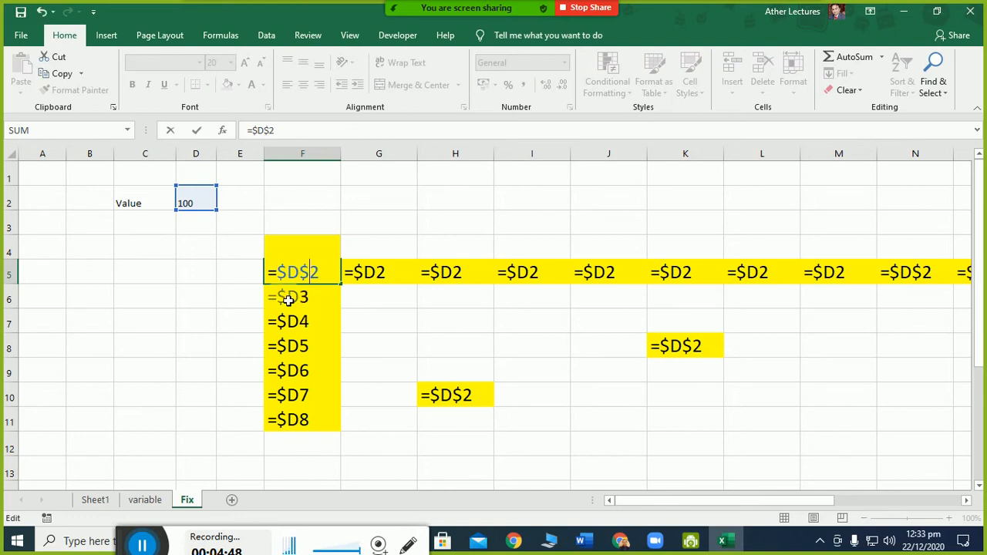
pyautogui.click(277, 272)
pyautogui.press('F4')
pyautogui.press('Return')
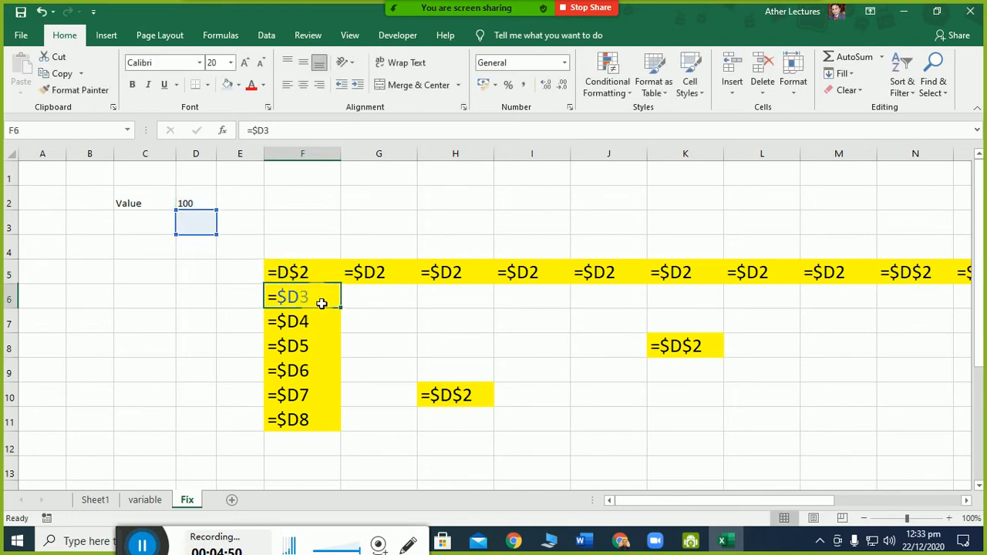
# Step: Fill the =D$2 formula from F5 across row 5 to L5 and down column F to F11
pyautogui.click(321, 279)
pyautogui.moveTo(347, 288); pyautogui.dragTo(801, 285)
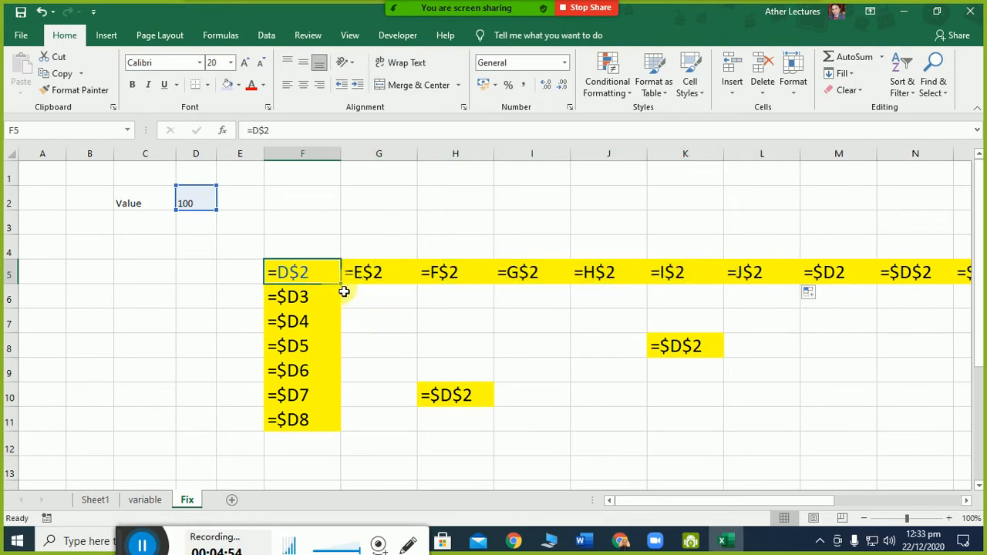
pyautogui.moveTo(341, 289); pyautogui.dragTo(317, 441)
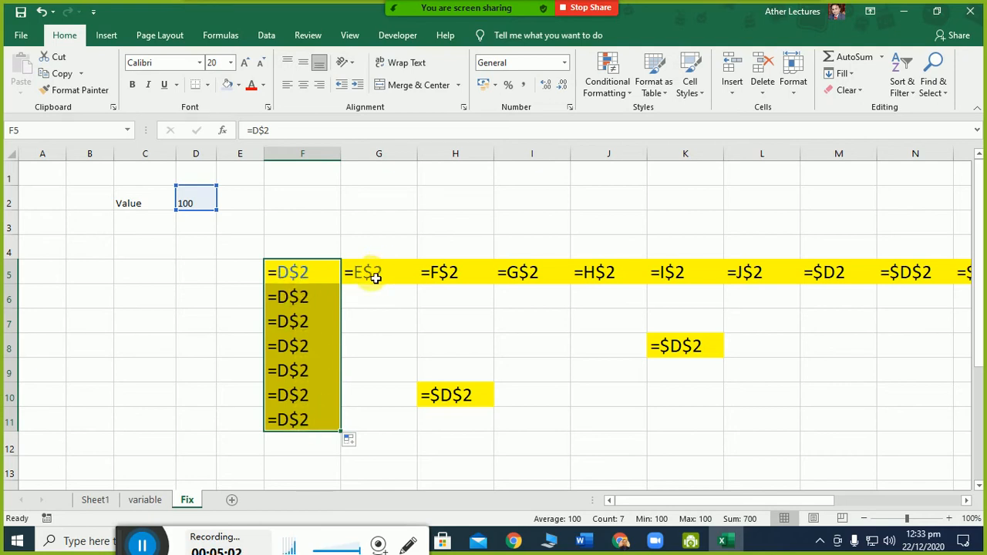
# Step: Inspect the formula in F5 and its copies in row 5 through J5 to see which cells they reference
pyautogui.click(313, 273)
pyautogui.click(393, 284)
pyautogui.click(489, 283)
pyautogui.click(560, 278)
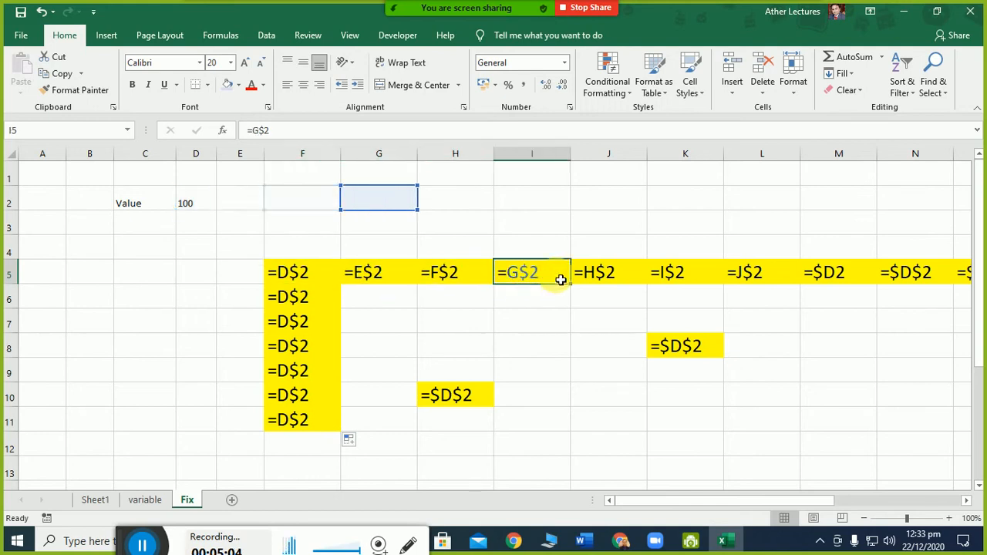
pyautogui.click(621, 275)
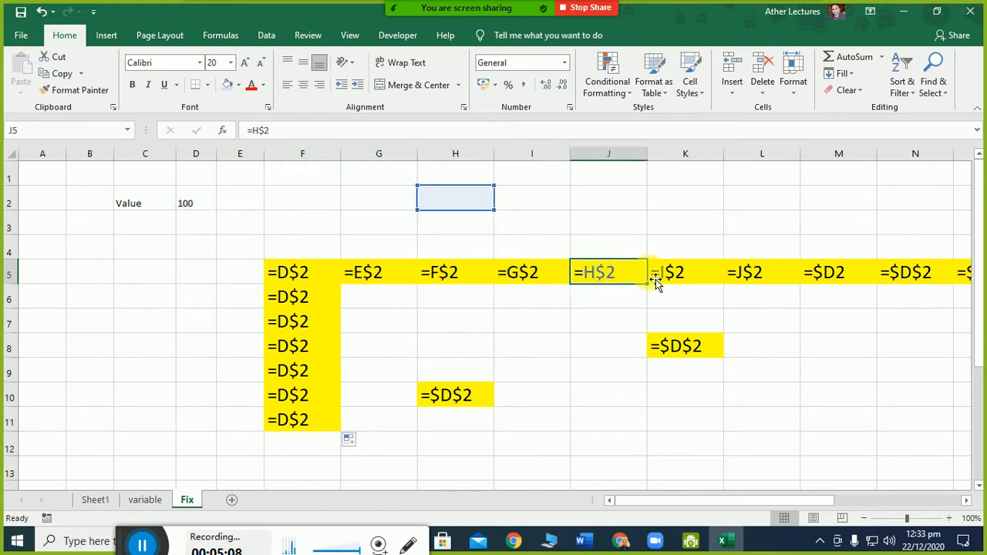
# Step: Delete the cells in H7:L11 and shift the remaining cells left
pyautogui.moveTo(454, 330); pyautogui.dragTo(736, 423)
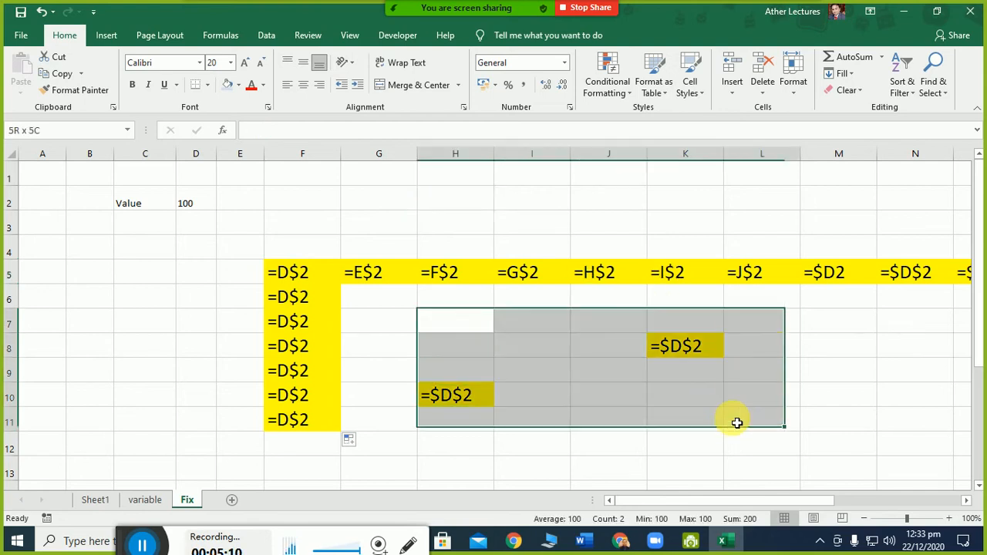
pyautogui.rightClick(696, 386)
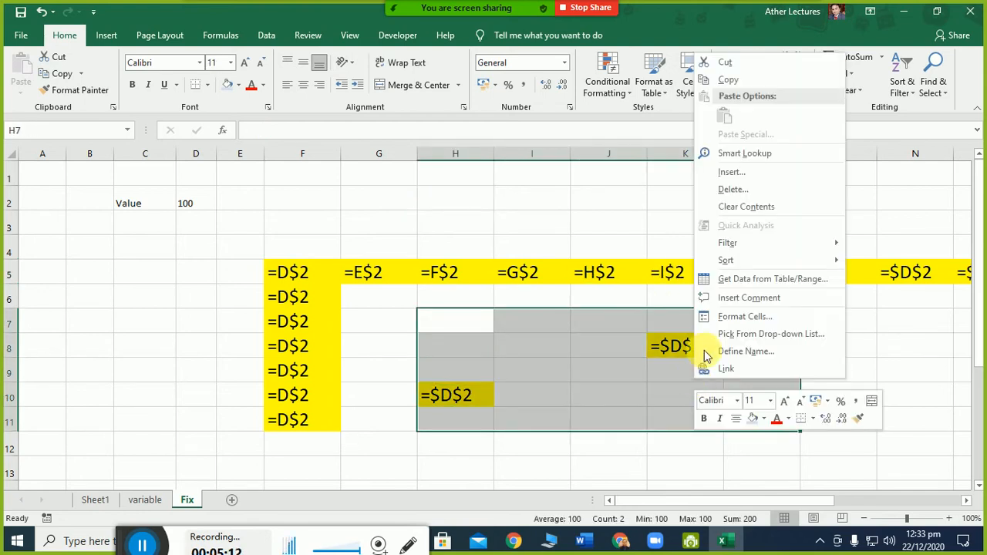
pyautogui.click(743, 190)
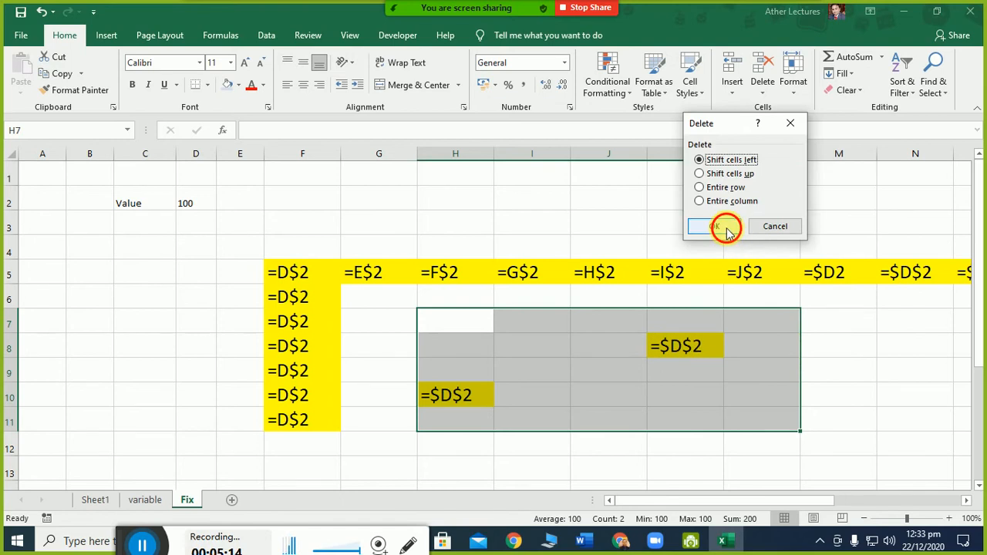
pyautogui.click(717, 225)
# Step: Delete the cells in J8:L11, including the leftover formula in K10, shifting the remaining cells left
pyautogui.moveTo(619, 353); pyautogui.dragTo(685, 403)
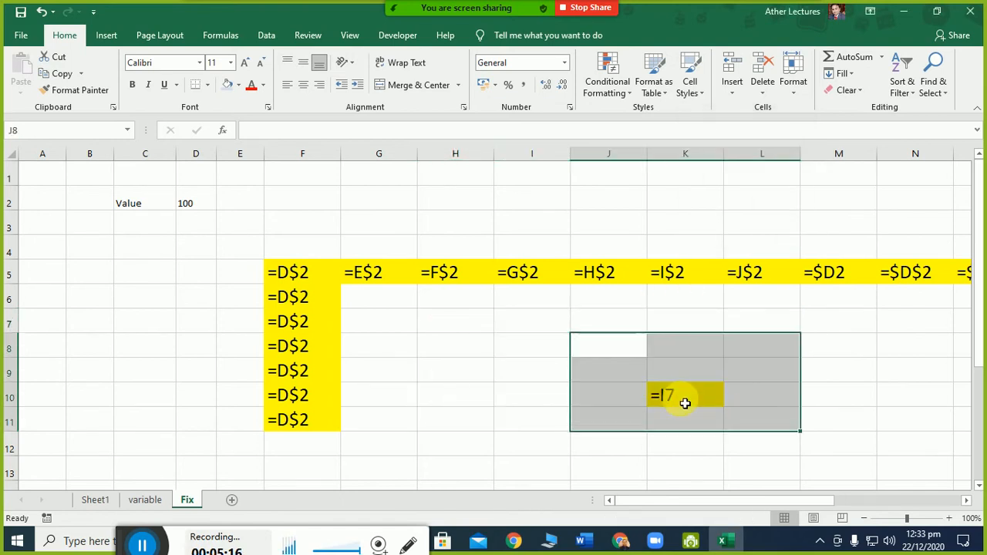
pyautogui.rightClick(685, 403)
pyautogui.click(761, 207)
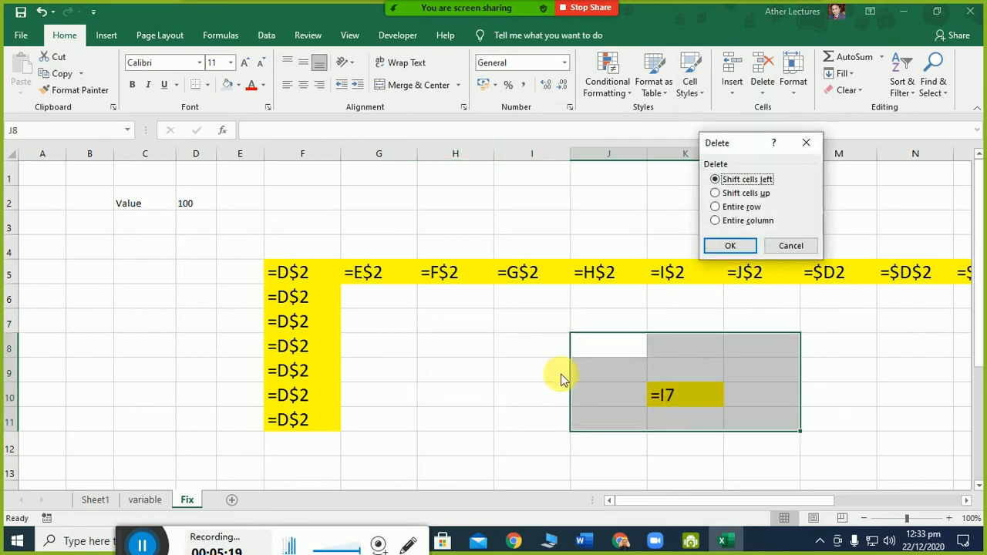
pyautogui.click(744, 245)
pyautogui.click(533, 397)
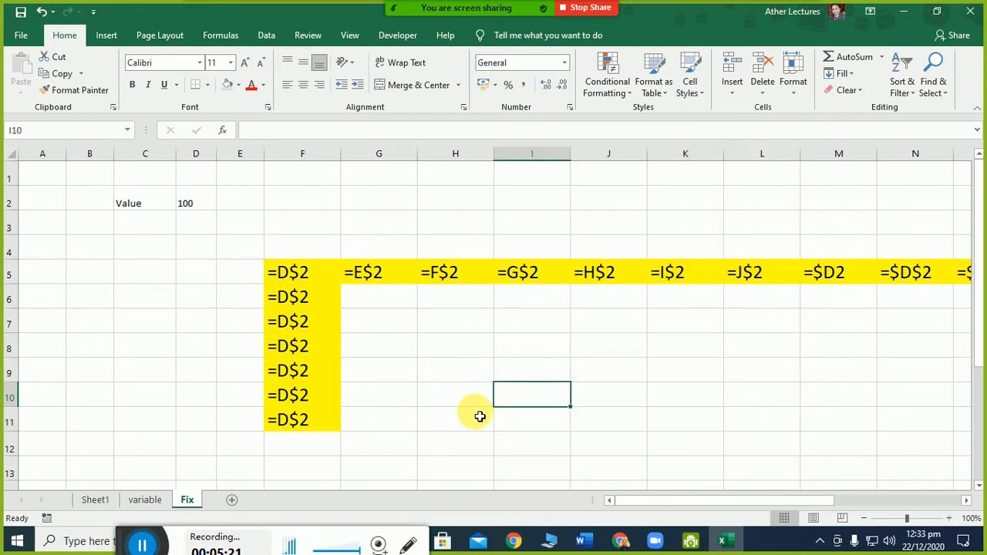
# Step: Copy the =D$2 formula from F5 into J9
pyautogui.click(310, 279)
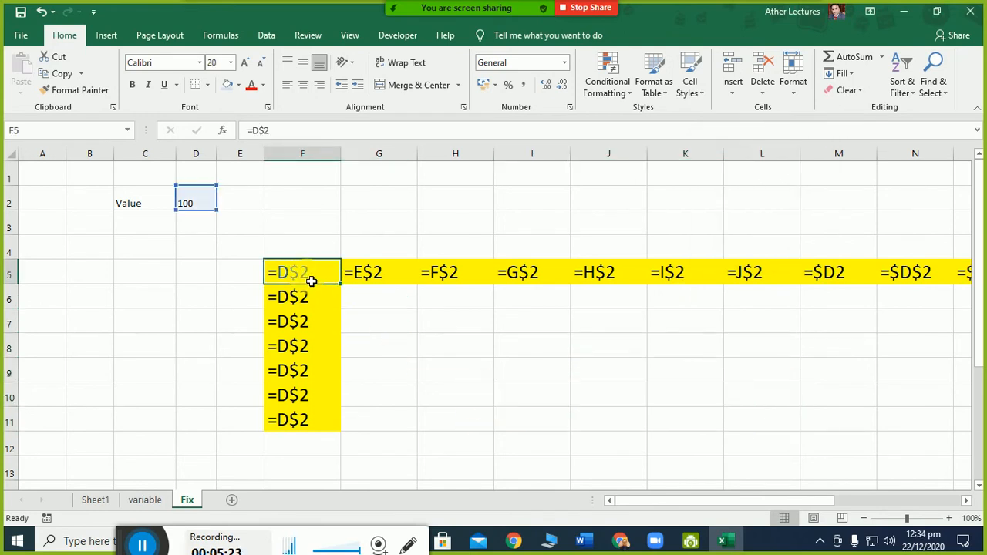
pyautogui.hotkey('ctrl', 'c')
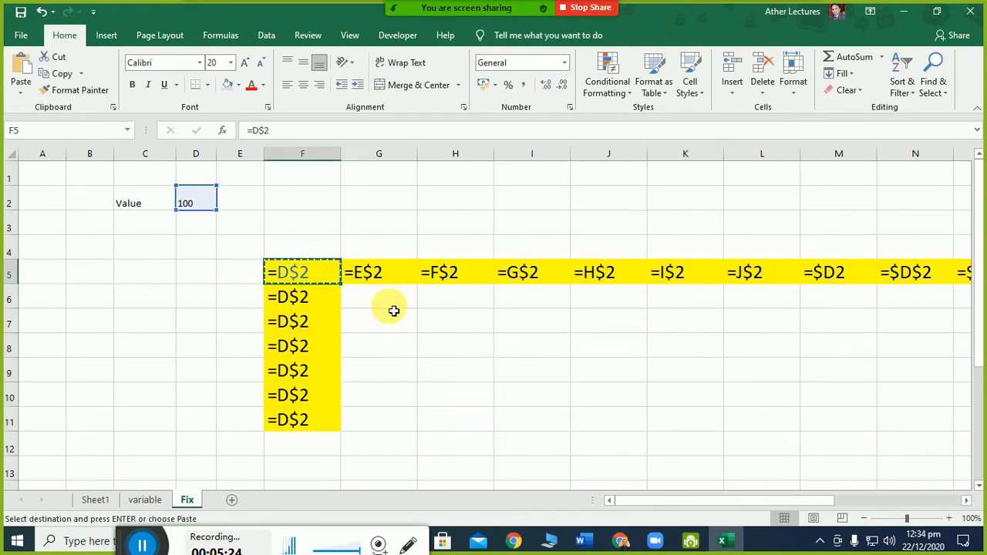
pyautogui.click(642, 371)
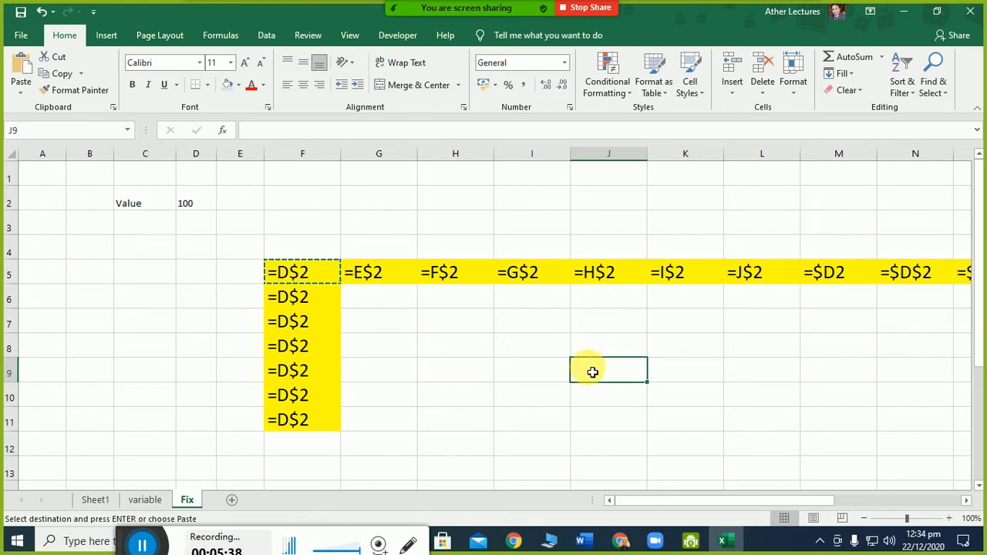
pyautogui.hotkey('ctrl', 'v')
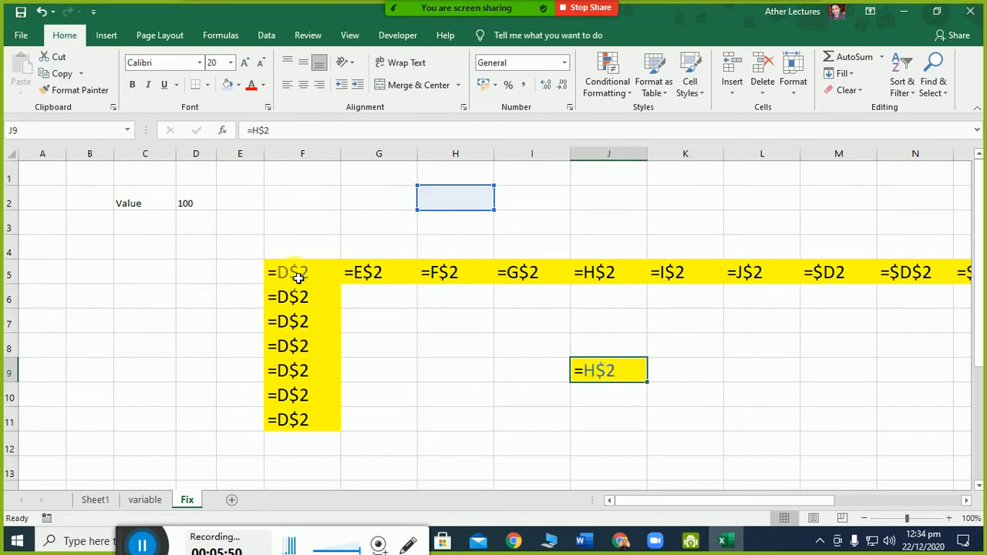
# Step: Examine the column and row parts of the =D$2 formula in F5 without changing it
pyautogui.doubleClick(291, 274)
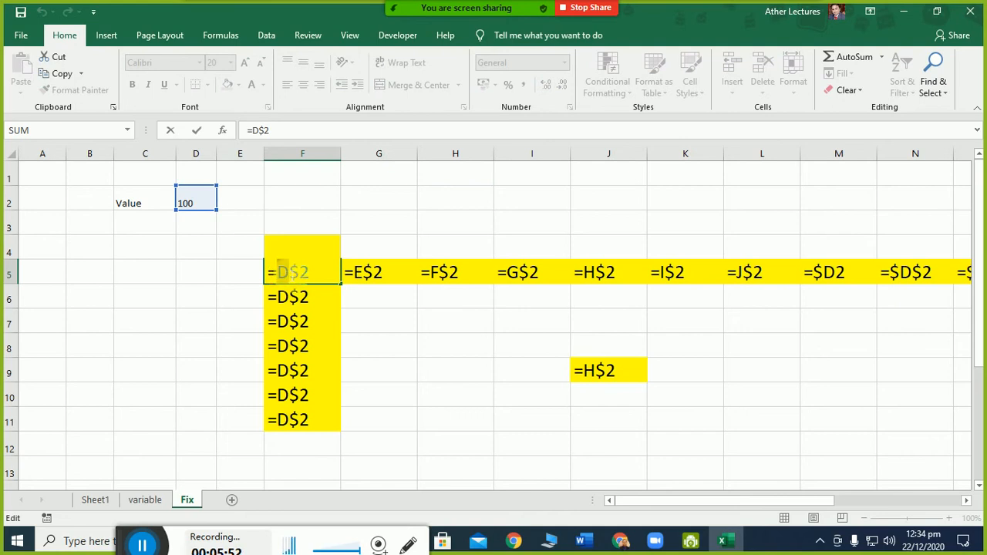
pyautogui.moveTo(289, 274); pyautogui.dragTo(299, 274)
pyautogui.press('Escape')
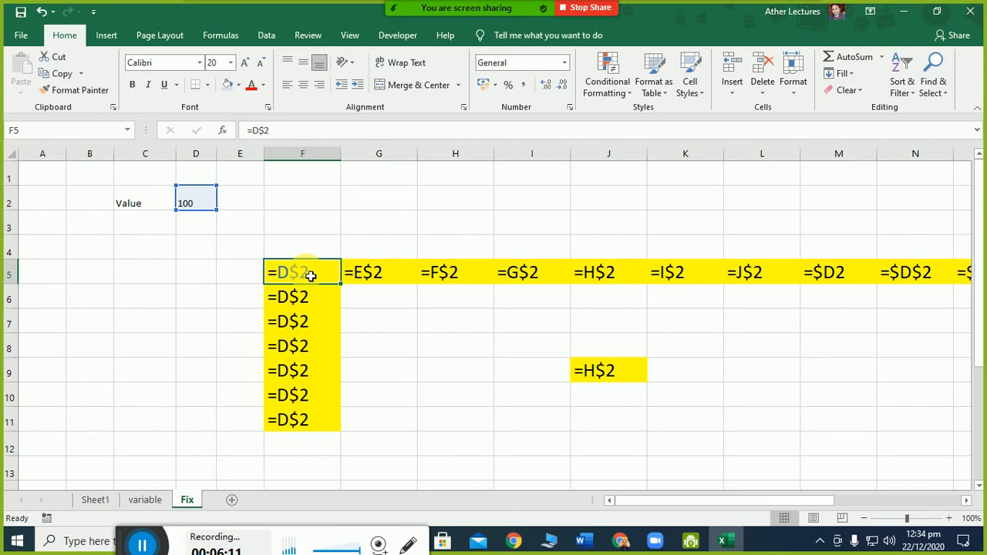
pyautogui.moveTo(131, 539); pyautogui.dragTo(210, 539)
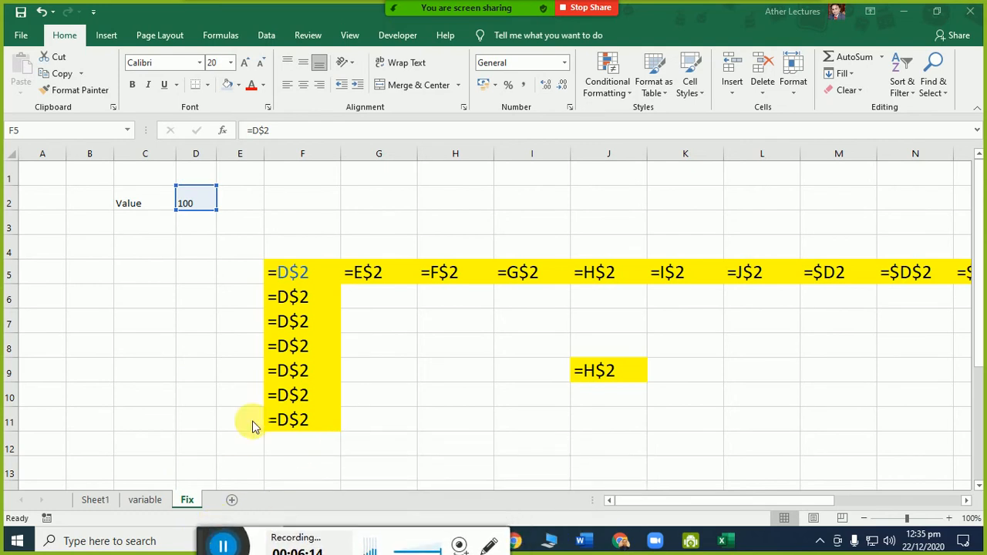
# Step: Copy the =D$2 formula from F5 into C4
pyautogui.click(307, 274)
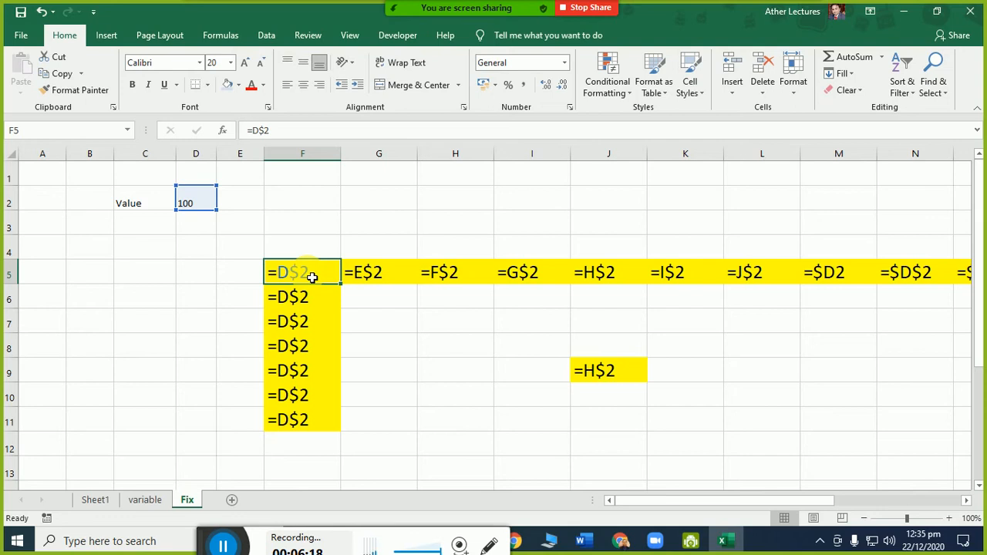
pyautogui.hotkey('ctrl', 'c')
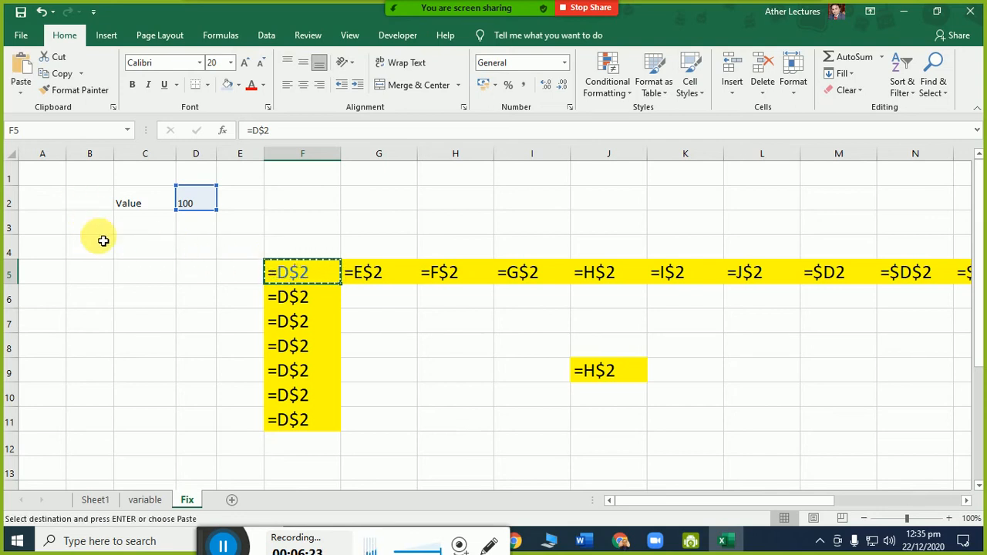
pyautogui.click(160, 252)
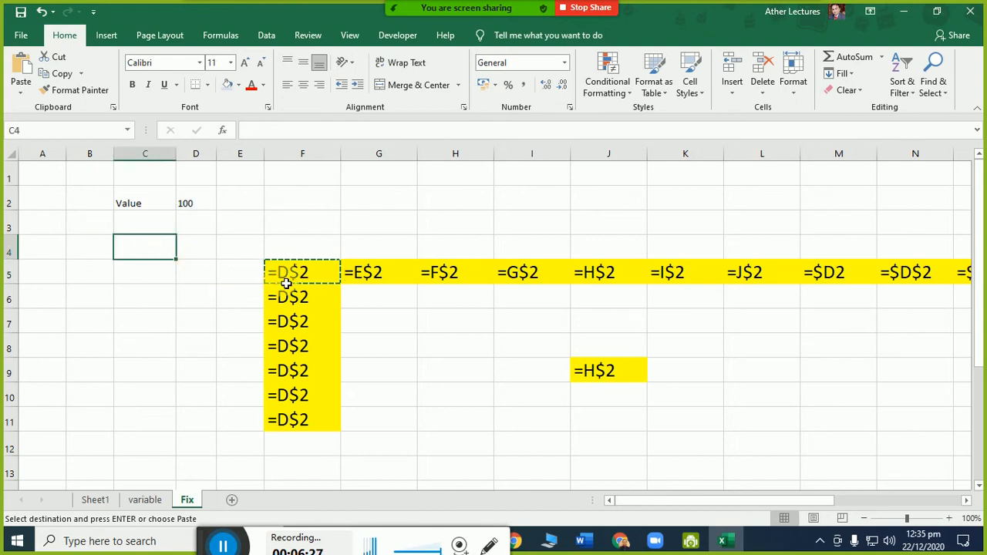
pyautogui.click(153, 261)
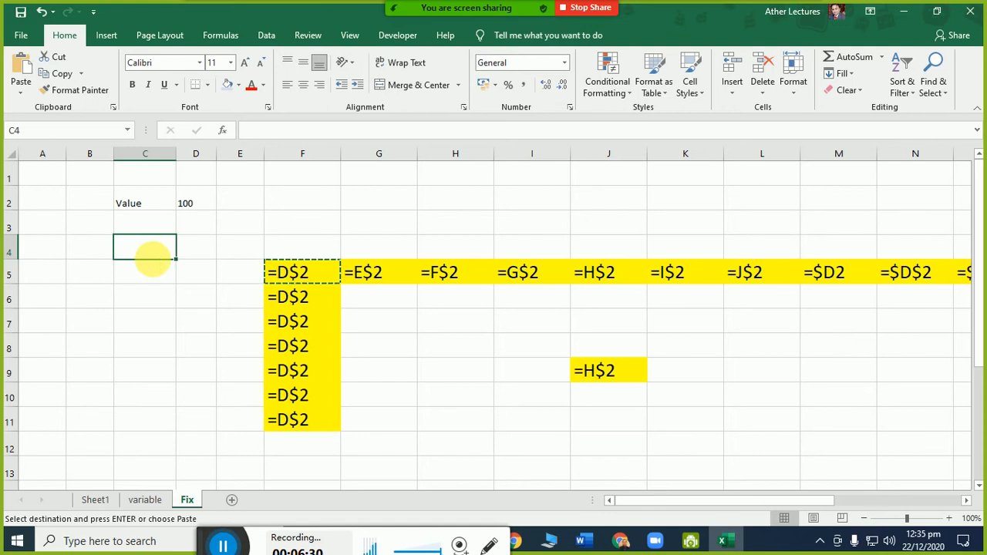
pyautogui.hotkey('ctrl', 'v')
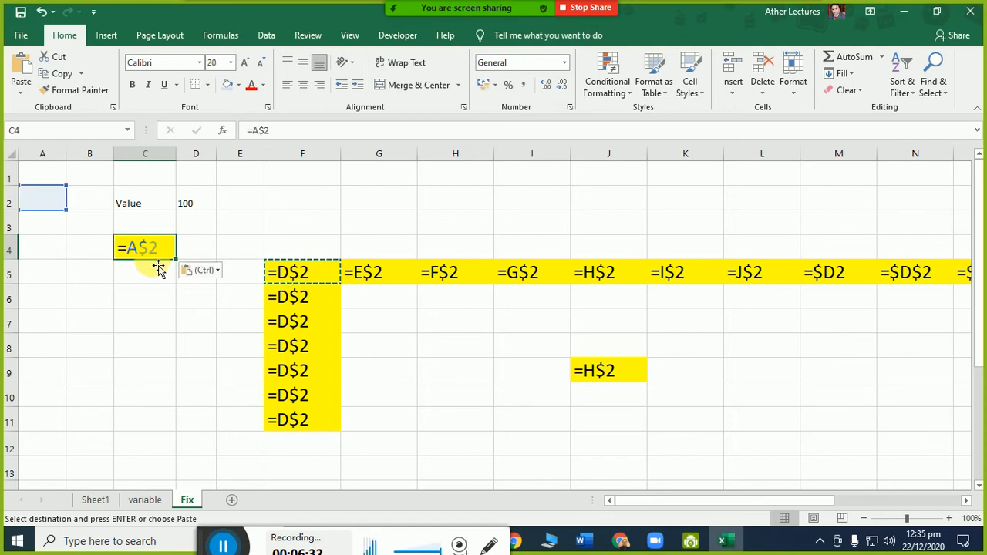
# Step: Paste the copied F5 formula into B4 and widen column B to fit its contents
pyautogui.click(103, 256)
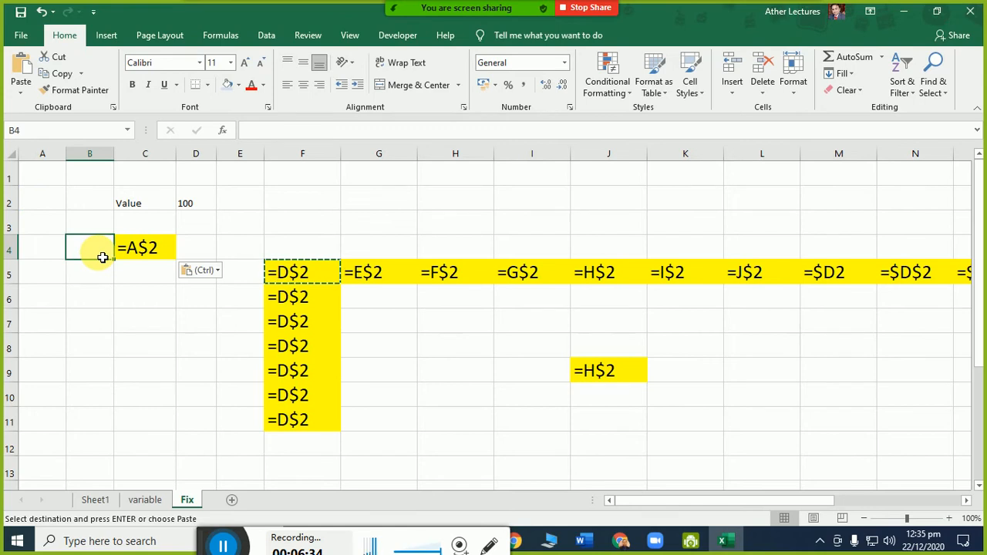
pyautogui.hotkey('ctrl', 'v')
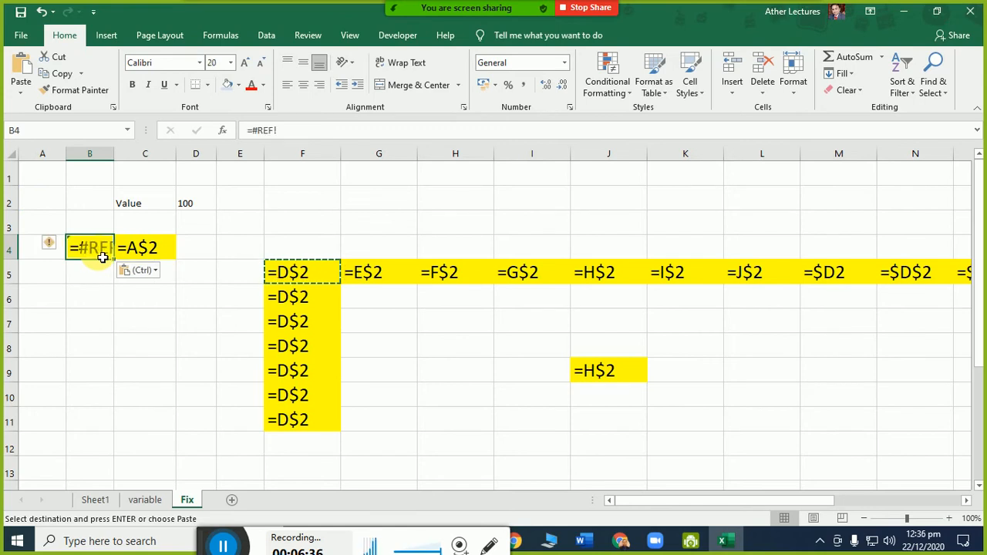
pyautogui.moveTo(119, 159); pyautogui.dragTo(129, 159)
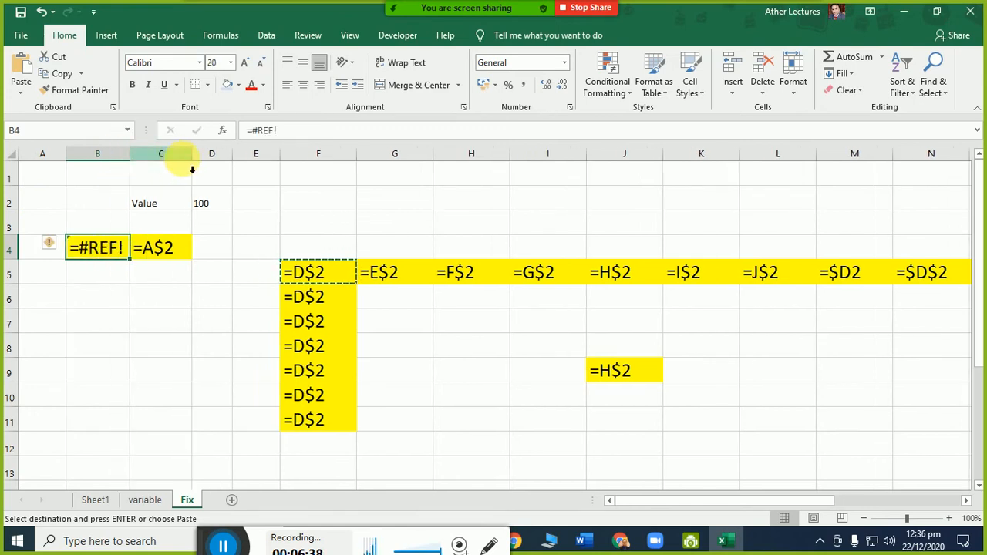
# Step: Widen column C slightly and view the explanation of the reference error in B4
pyautogui.moveTo(192, 160); pyautogui.dragTo(198, 161)
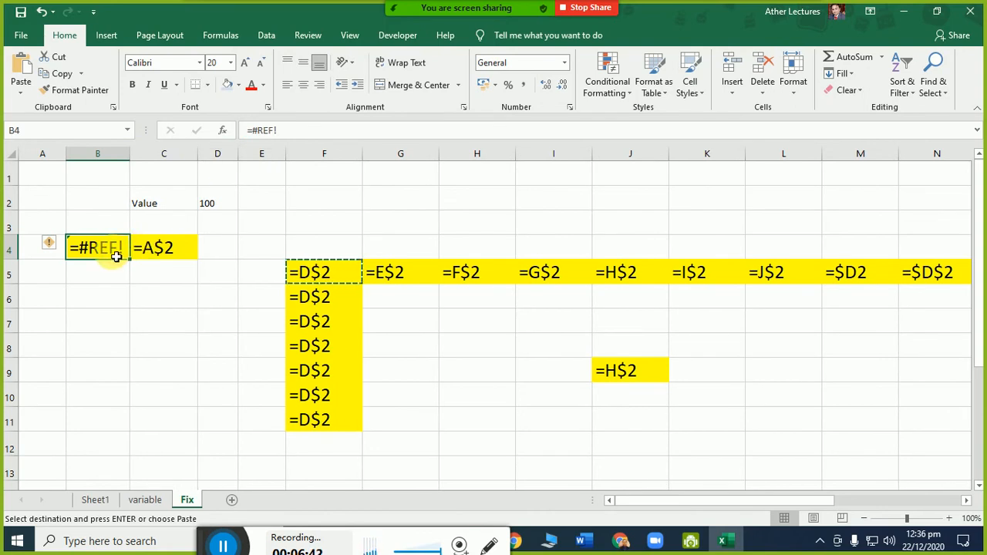
pyautogui.moveTo(48, 251)
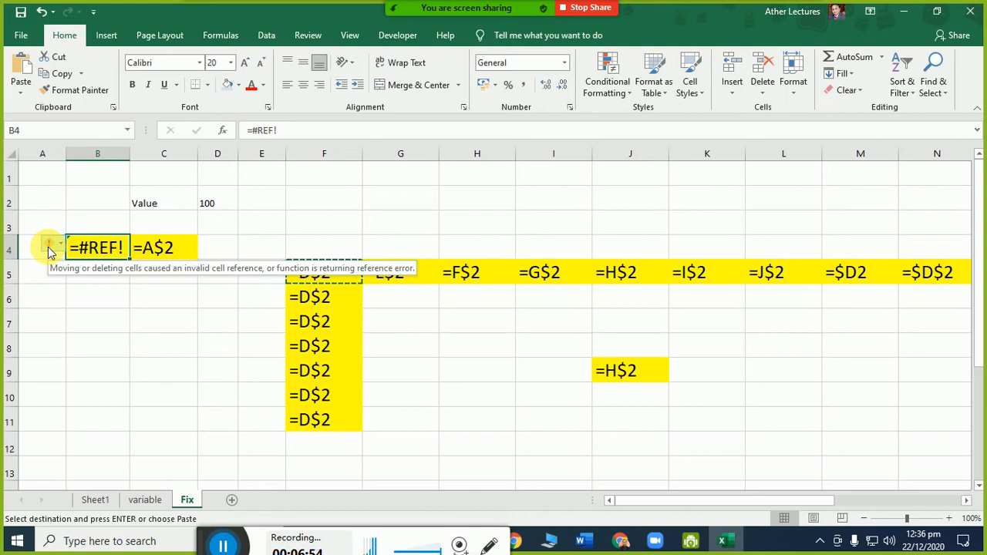
pyautogui.click(48, 245)
pyautogui.click(111, 247)
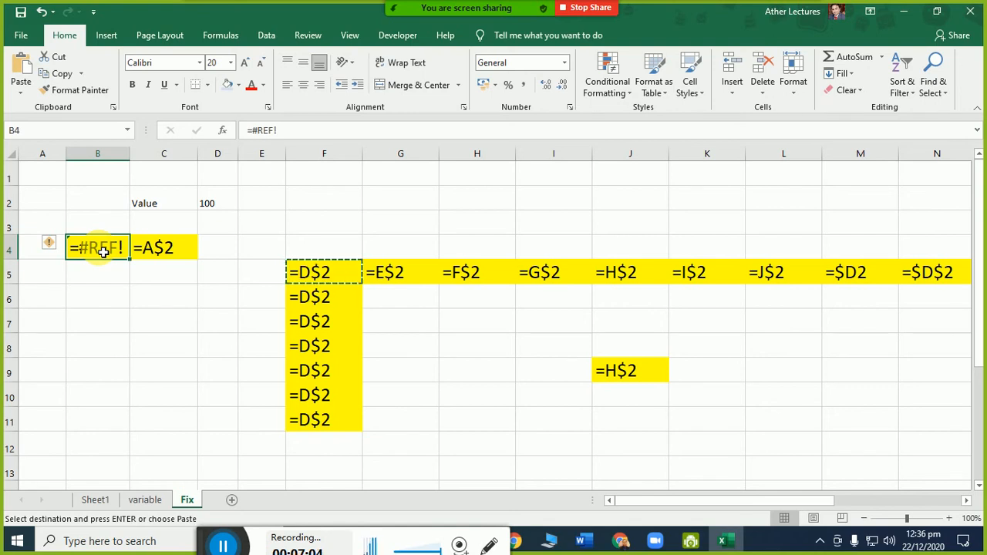
# Step: Change the formula in F5 to the fully relative reference =D2
pyautogui.doubleClick(319, 279)
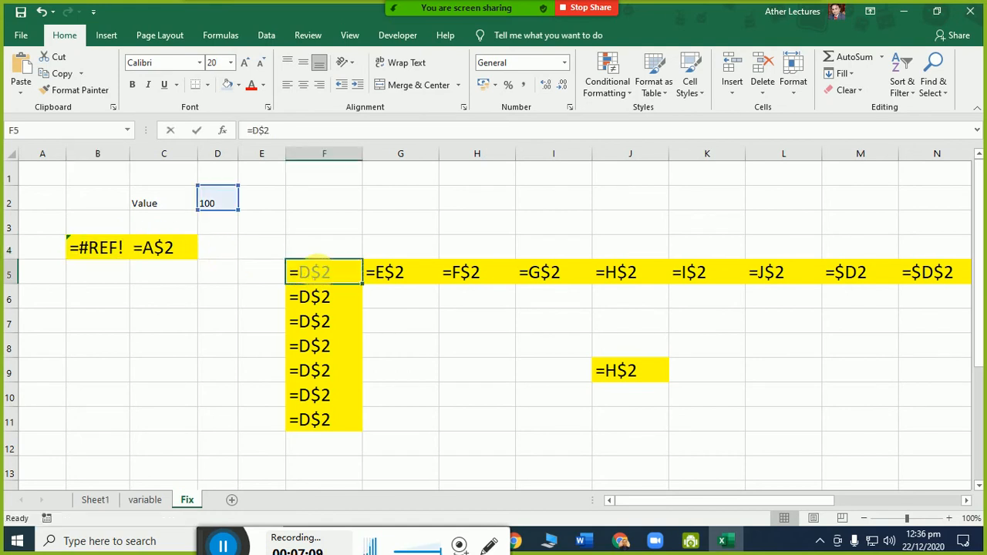
pyautogui.press('BackSpace')
pyautogui.press('Return')
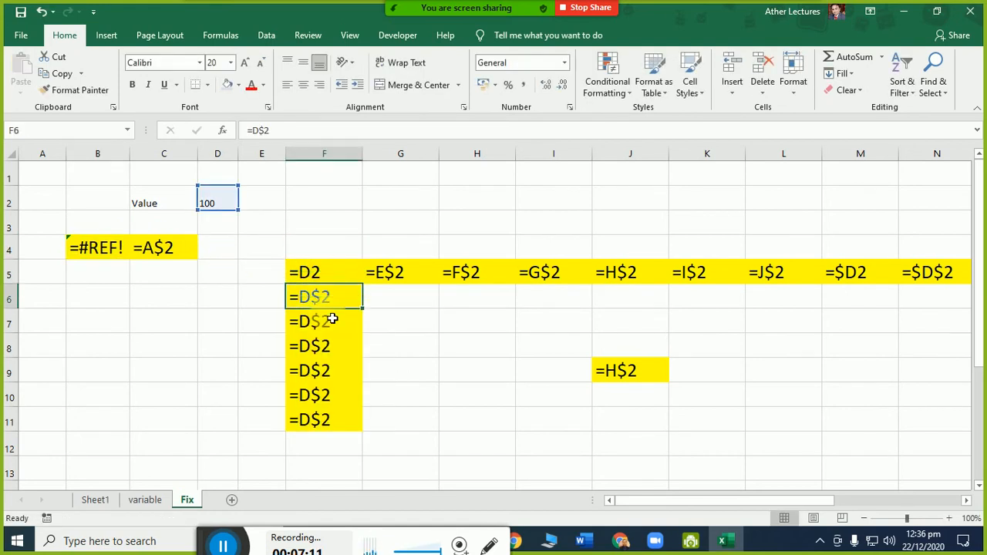
# Step: Fill the F5 formula down through F11 and across row 5 through column T
pyautogui.press('Up')
pyautogui.doubleClick(362, 285)
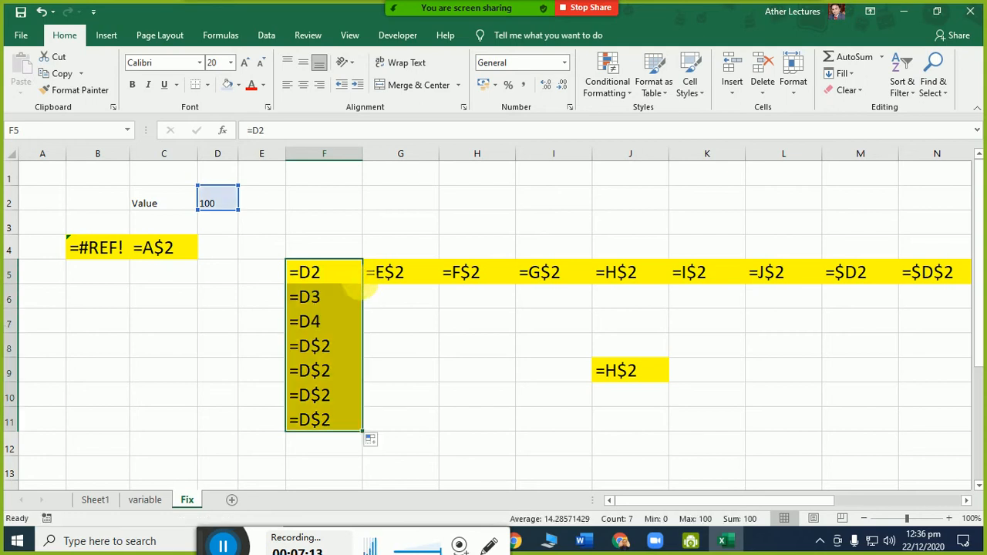
pyautogui.moveTo(364, 286); pyautogui.dragTo(963, 285)
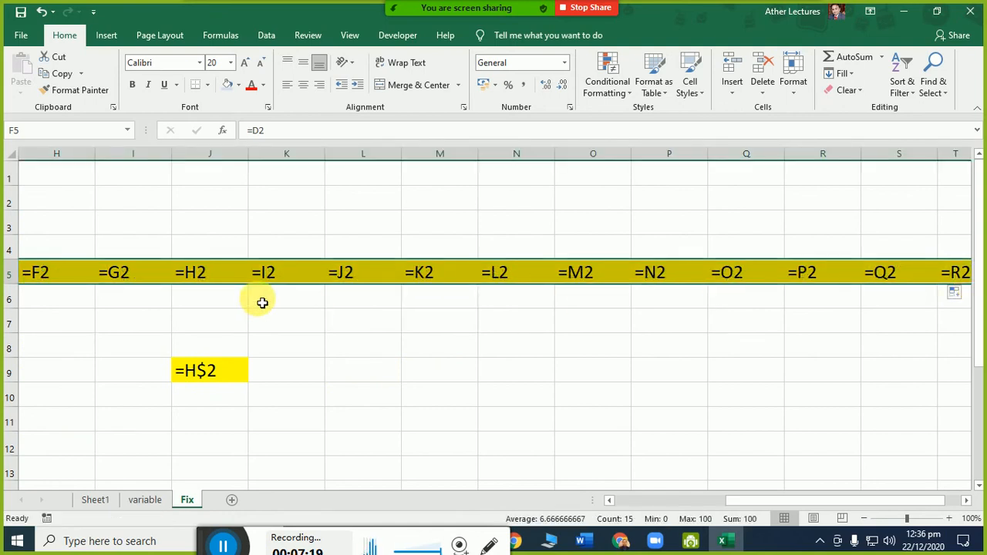
pyautogui.press('Home')
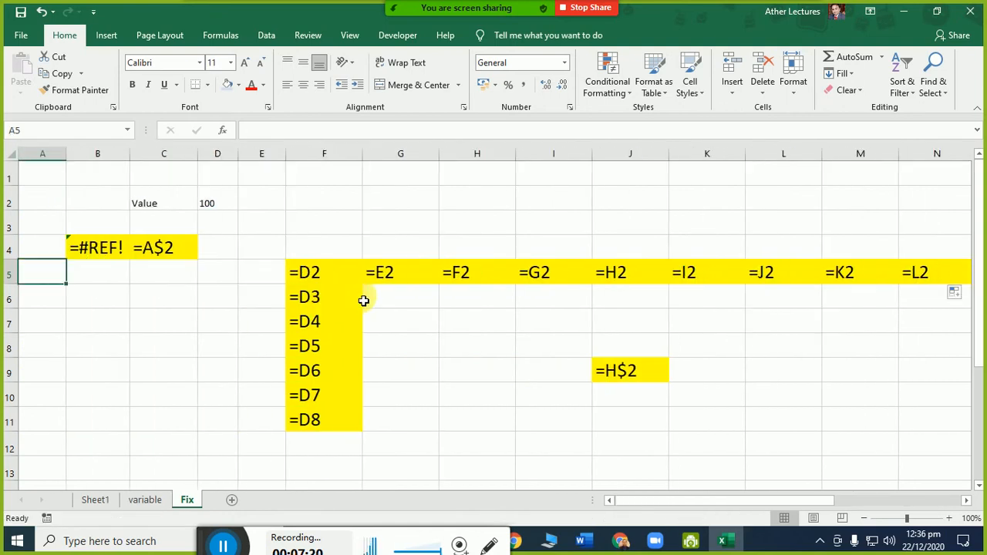
# Step: Copy the =D2 formula from F5 into A1 and view the explanation of its error
pyautogui.click(359, 278)
pyautogui.hotkey('ctrl', 'c')
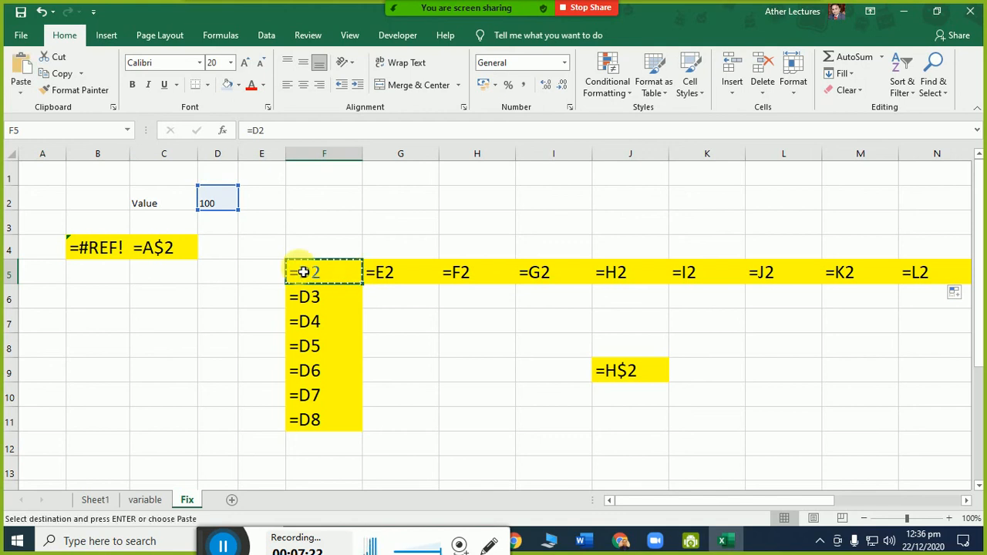
pyautogui.click(53, 182)
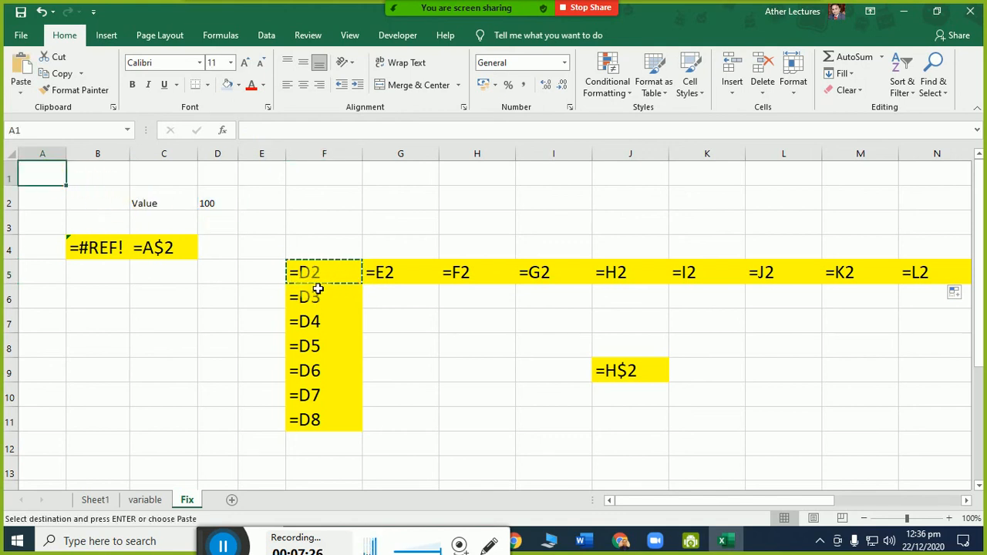
pyautogui.hotkey('ctrl', 'v')
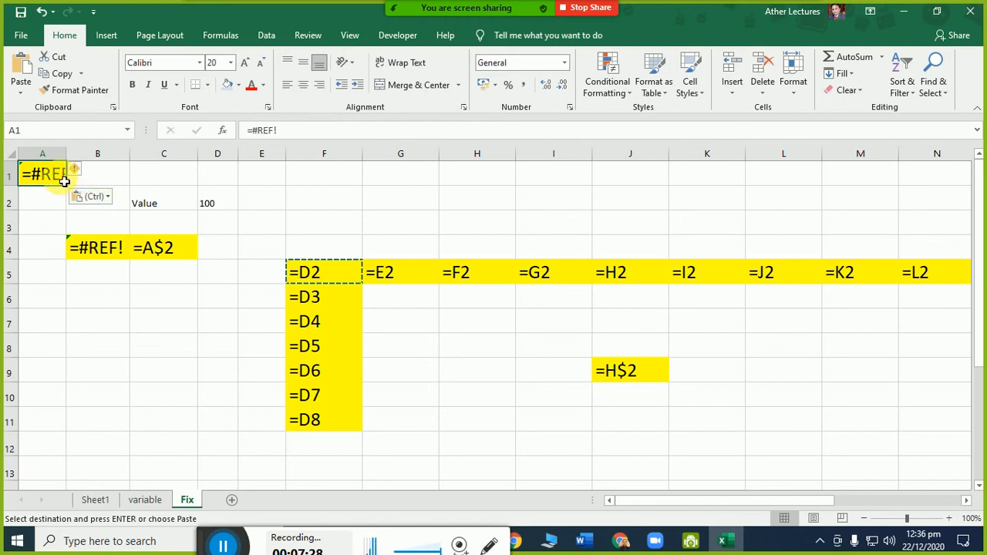
pyautogui.moveTo(77, 173)
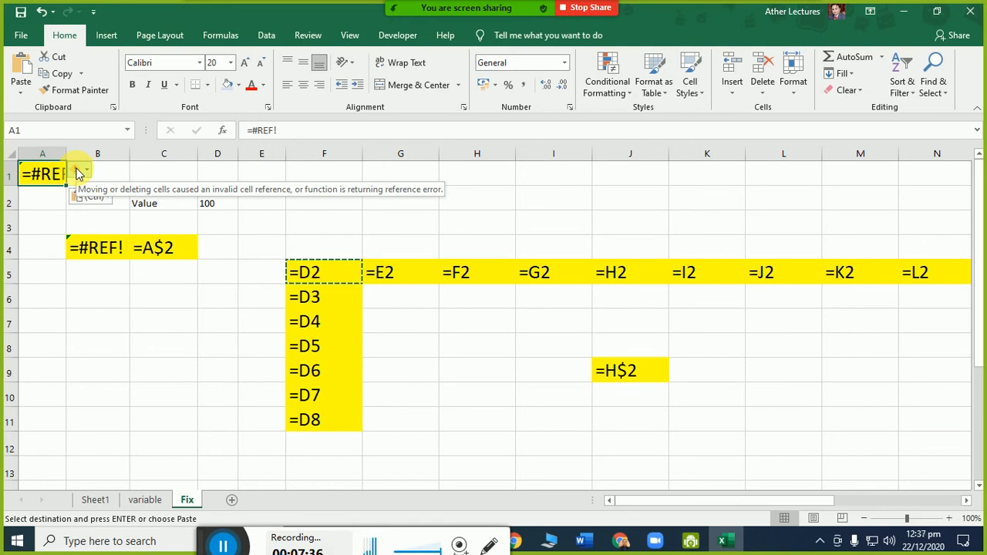
pyautogui.moveTo(61, 174); pyautogui.dragTo(108, 259)
# Step: Clear the contents of cells A1, B4 and C4, leaving their yellow fill in place
pyautogui.click(36, 173)
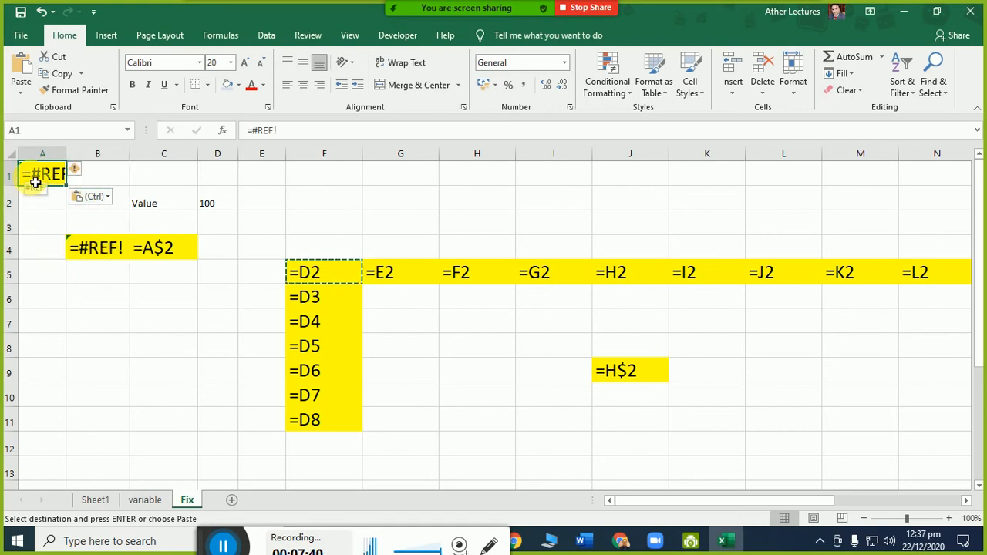
pyautogui.press('Delete')
pyautogui.press('Down')
pyautogui.press('Down')
pyautogui.press('Right')
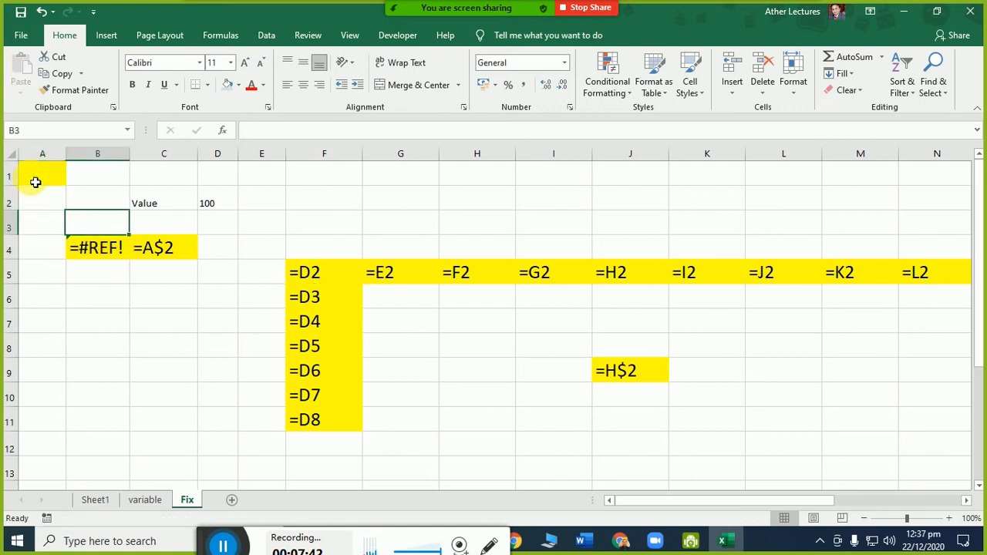
pyautogui.press('Down')
pyautogui.press('Delete')
pyautogui.press('Right')
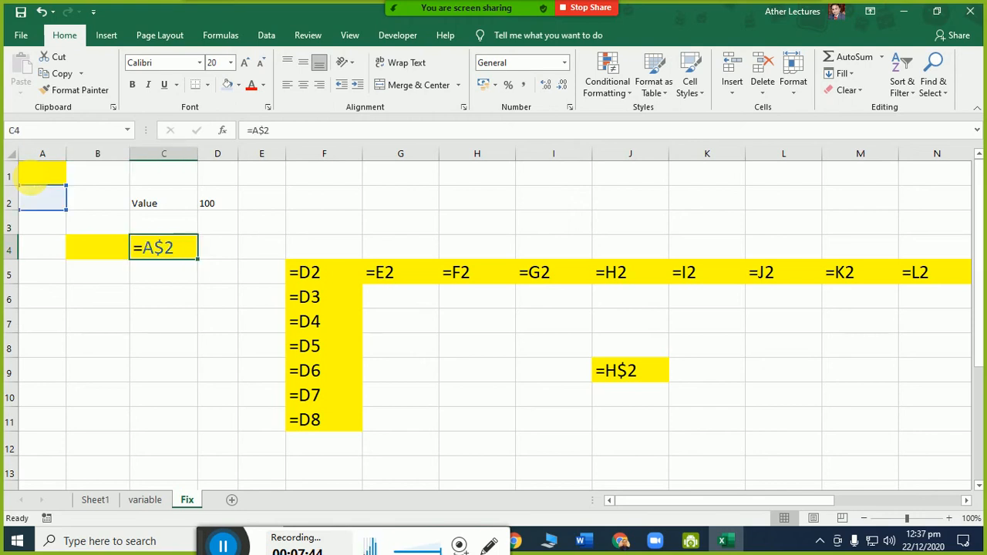
pyautogui.press('Delete')
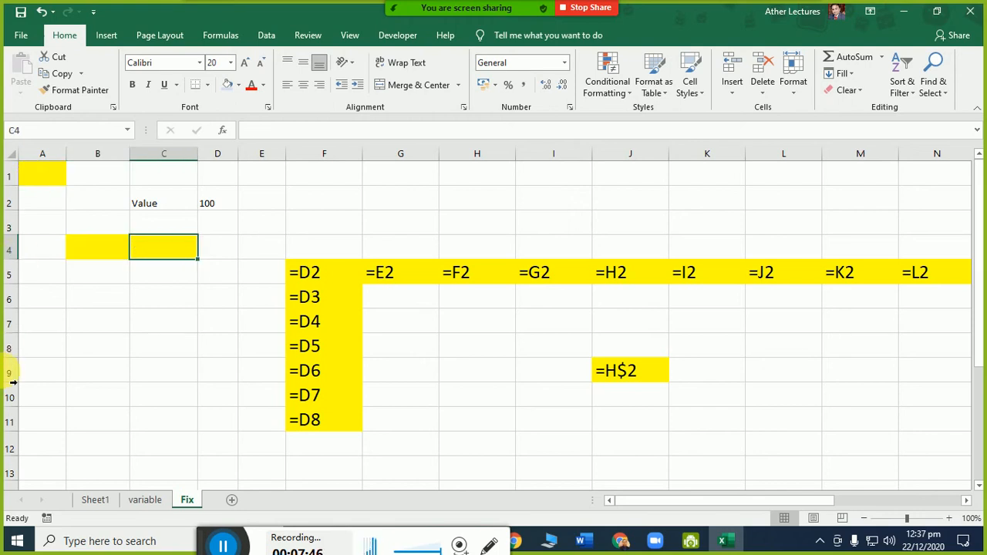
# Step: On Sheet1, change the Saving formula in J5 to the self-referencing =F5-J5 and dismiss the circular reference warning
pyautogui.click(96, 499)
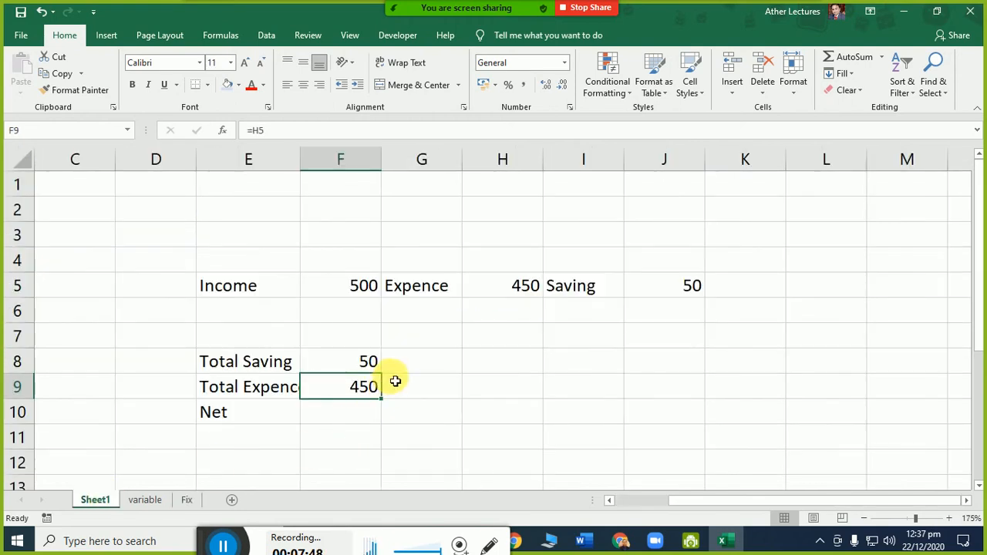
pyautogui.doubleClick(671, 287)
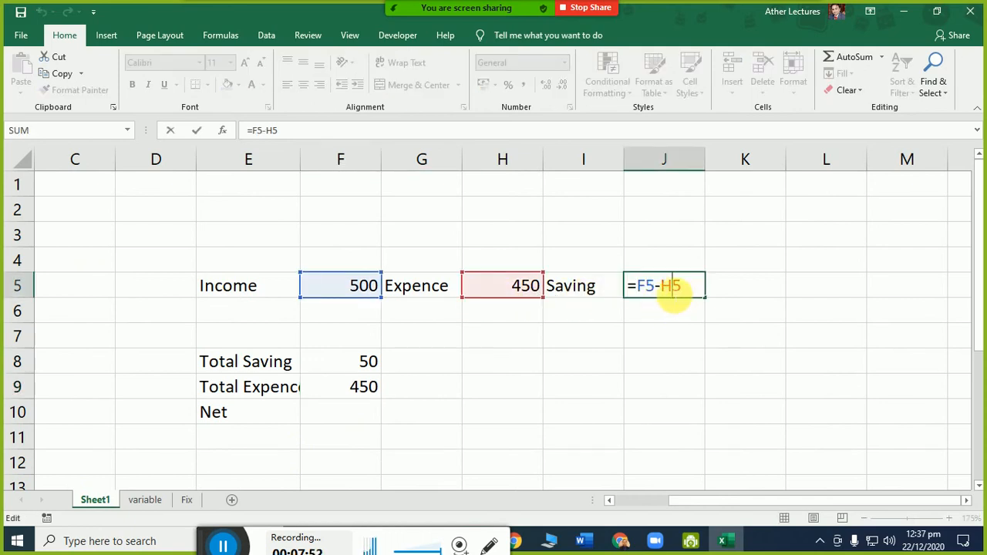
pyautogui.click(667, 292)
pyautogui.moveTo(668, 292); pyautogui.dragTo(683, 286)
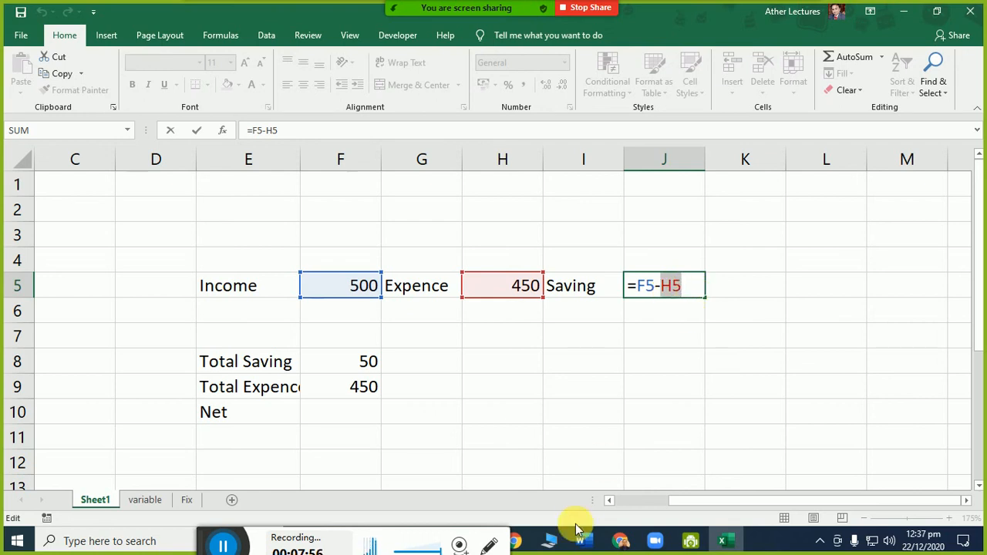
pyautogui.press('BackSpace')
pyautogui.write('J5')
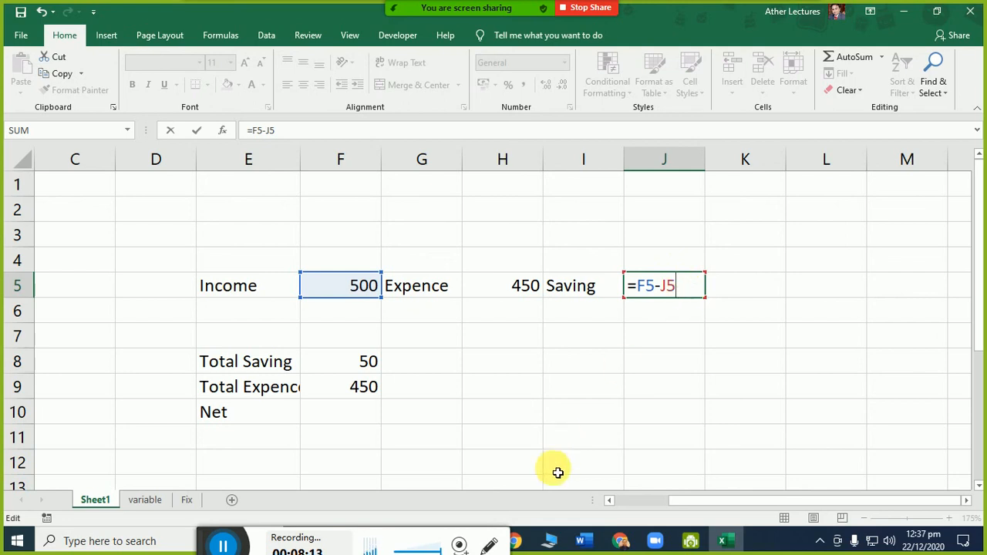
pyautogui.press('Return')
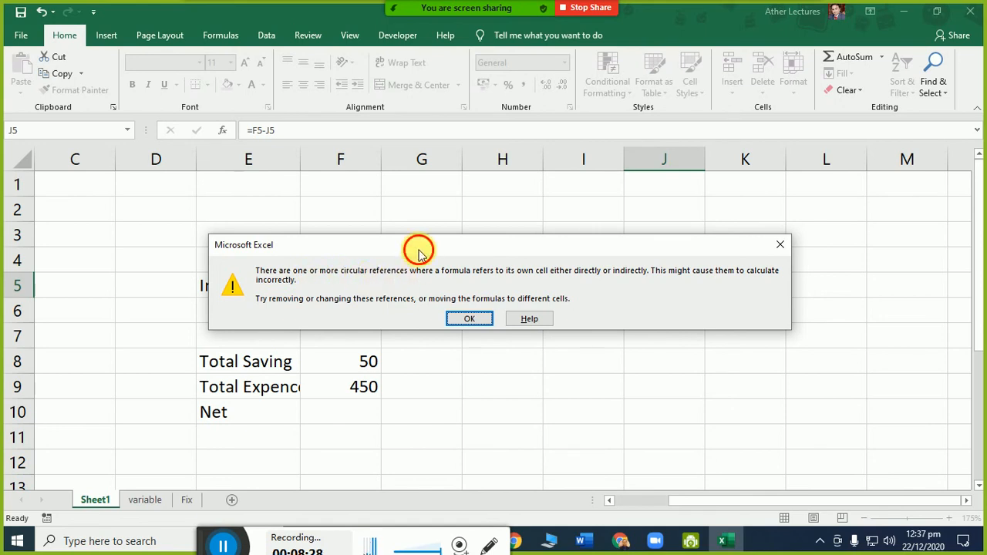
pyautogui.moveTo(418, 252); pyautogui.dragTo(404, 112)
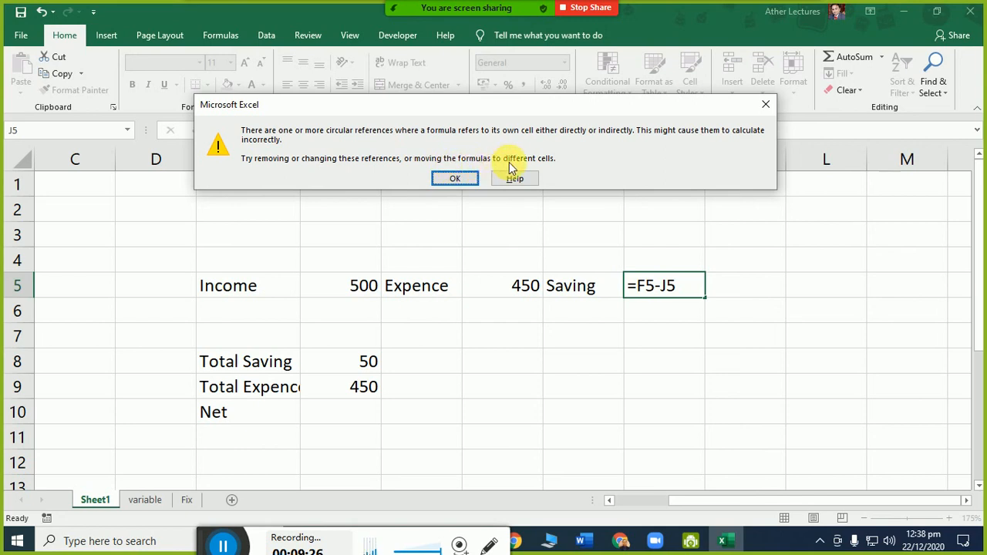
pyautogui.click(455, 178)
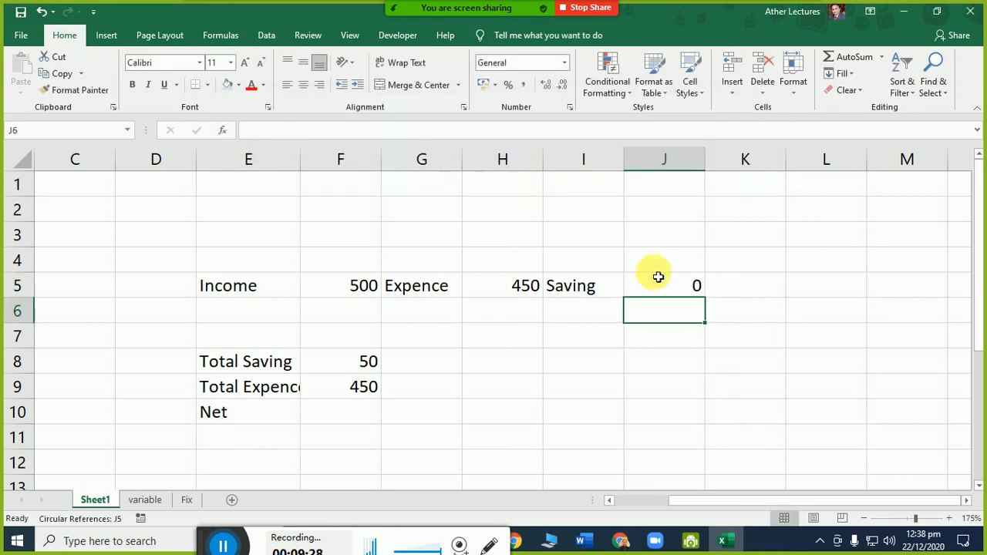
# Step: Correct the Saving formula in J5 to =F5-H5 by replacing the self-reference with the expense cell
pyautogui.click(696, 286)
pyautogui.doubleClick(700, 286)
pyautogui.doubleClick(668, 286)
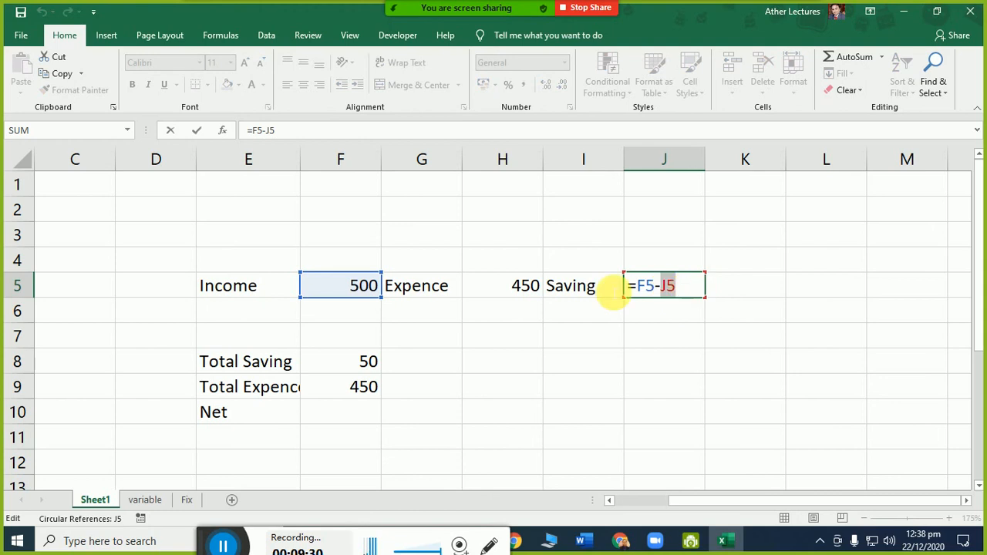
pyautogui.click(520, 285)
pyautogui.press('Return')
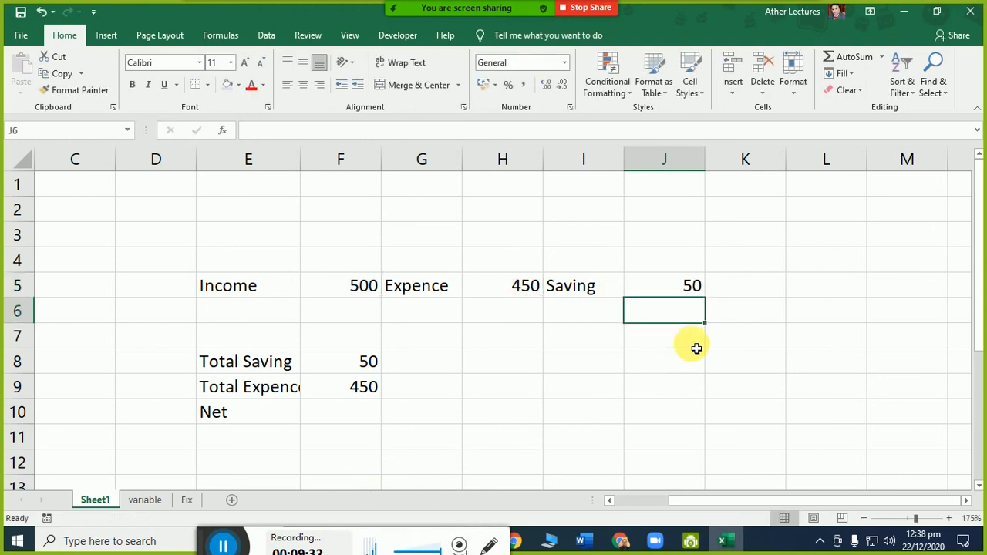
# Step: Enter the formula =J5 in K5 to reference the saving value from the neighbouring cell
pyautogui.click(737, 292)
pyautogui.write('=')
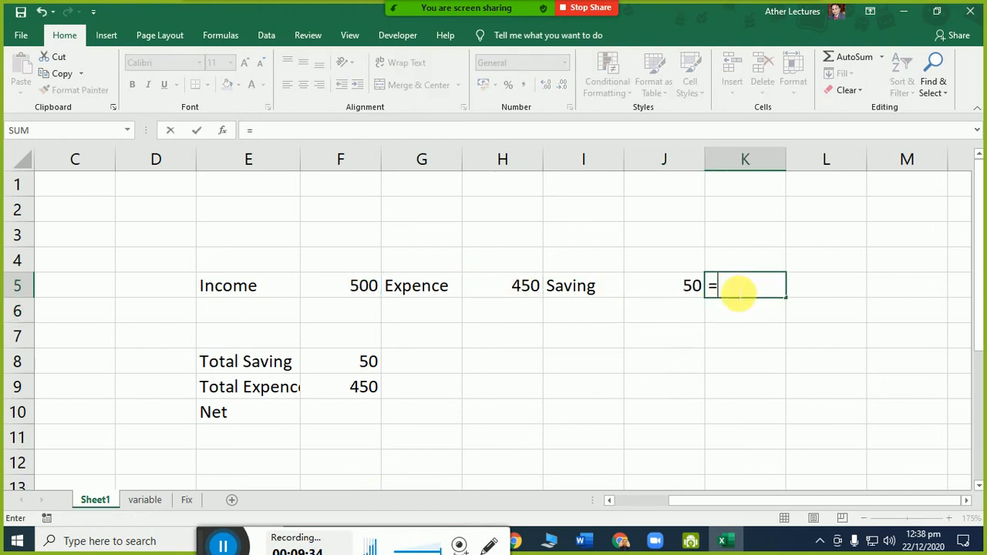
pyautogui.press('Left')
pyautogui.press('Return')
# Step: Open the formula in K5 and remove it, leaving the cell empty
pyautogui.click(732, 286)
pyautogui.doubleClick(732, 287)
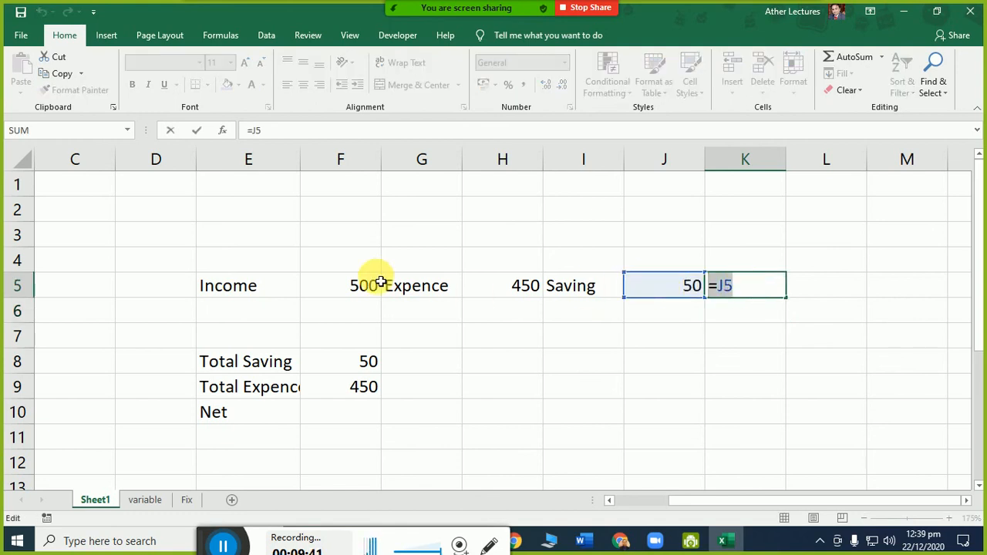
pyautogui.press('BackSpace')
pyautogui.press('Return')
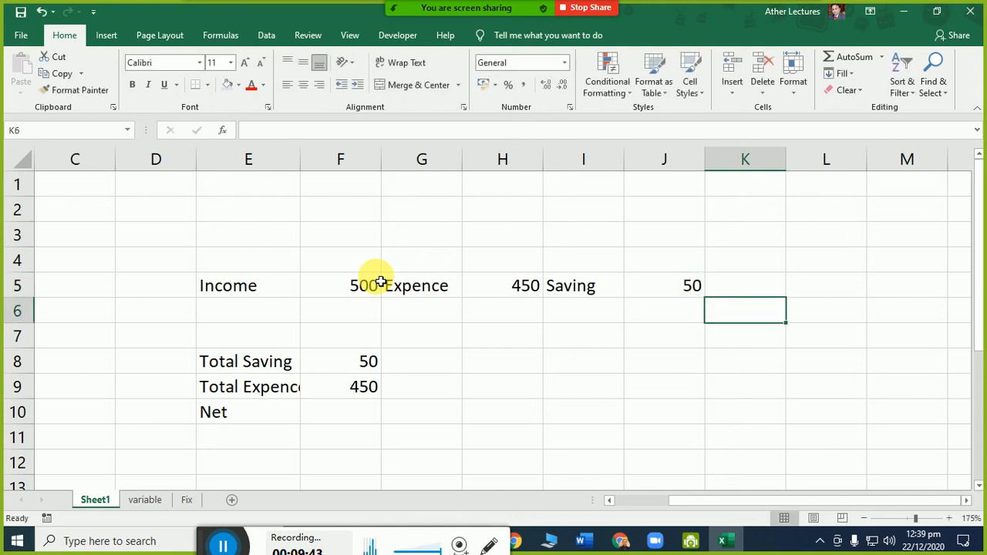
pyautogui.press('Left')
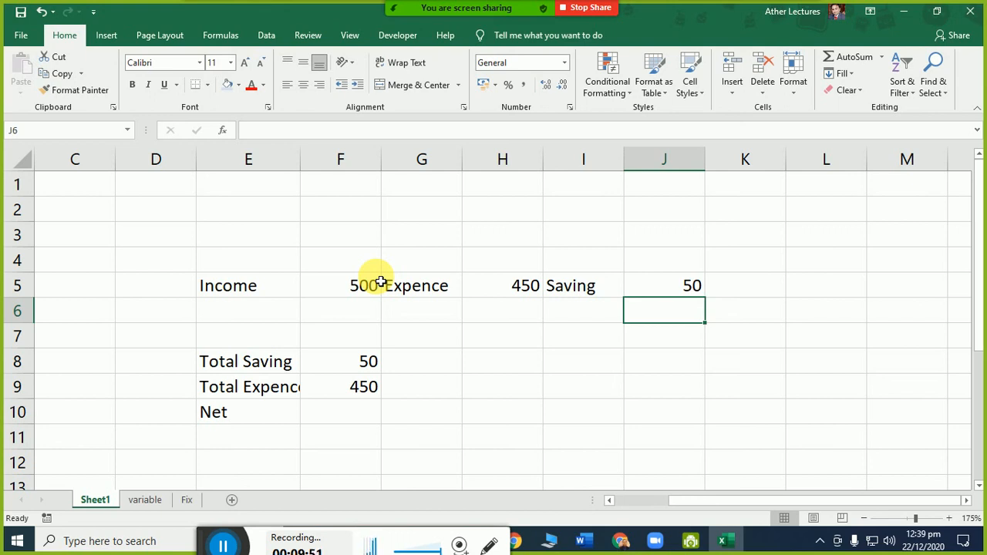
# Step: Review the formulas on the "variable" sheet and return to the "Fix" sheet
pyautogui.click(169, 502)
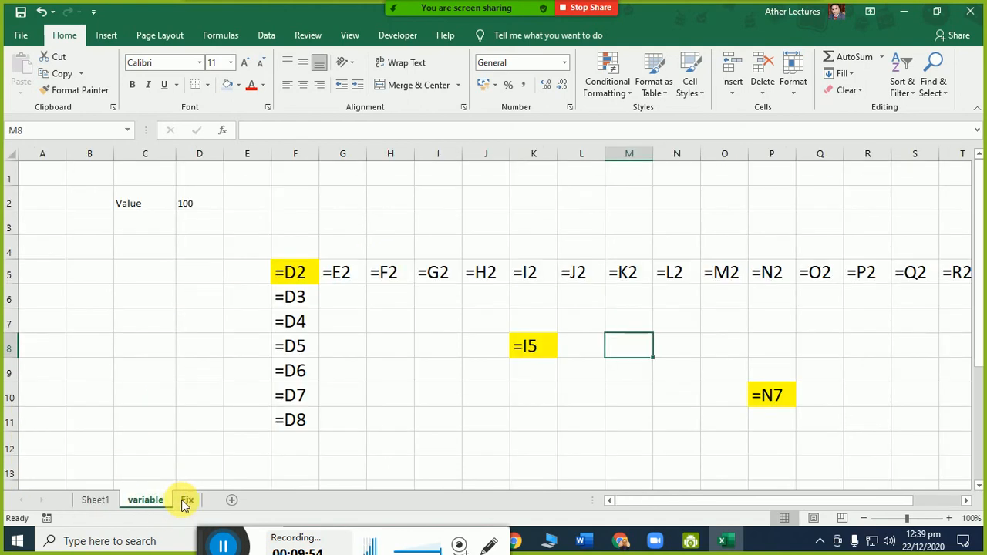
pyautogui.click(186, 500)
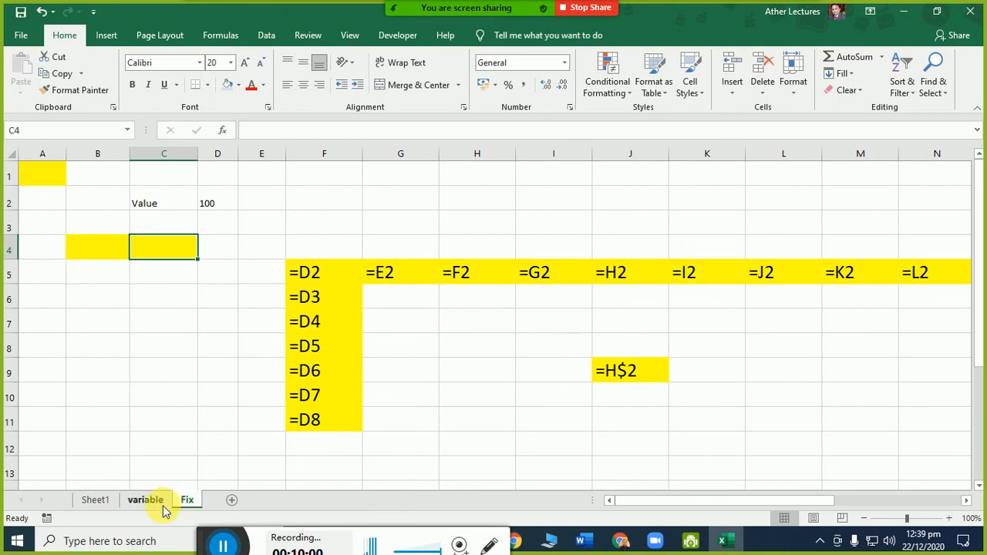
pyautogui.click(236, 423)
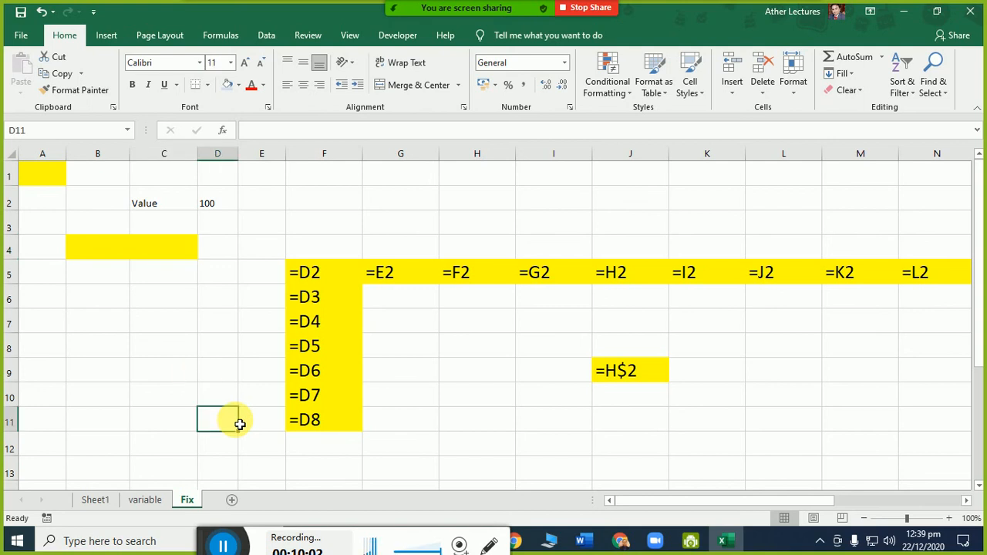